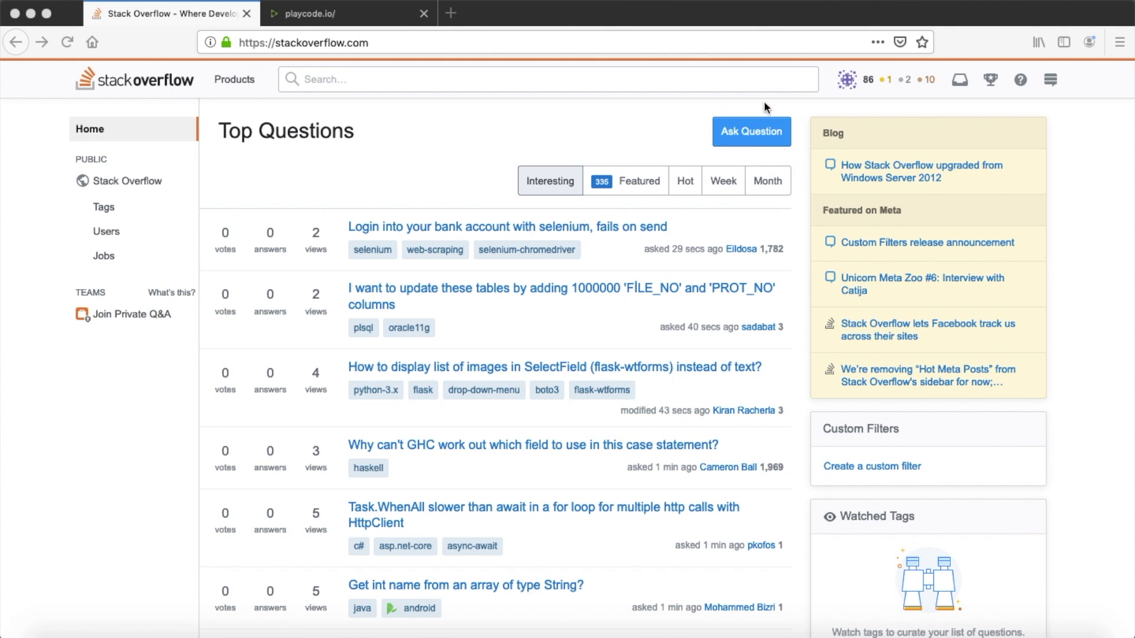
Step: Start a new question, choose 'I have a question about some code', and continue to the Tags step
click(766, 138)
click(766, 137)
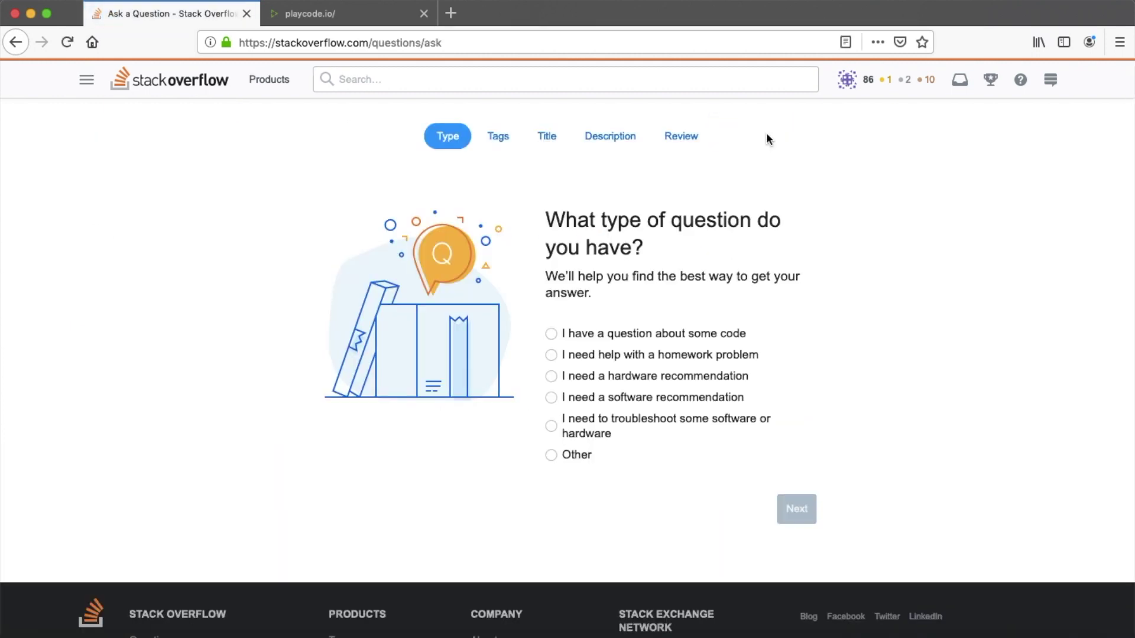
click(654, 335)
click(799, 512)
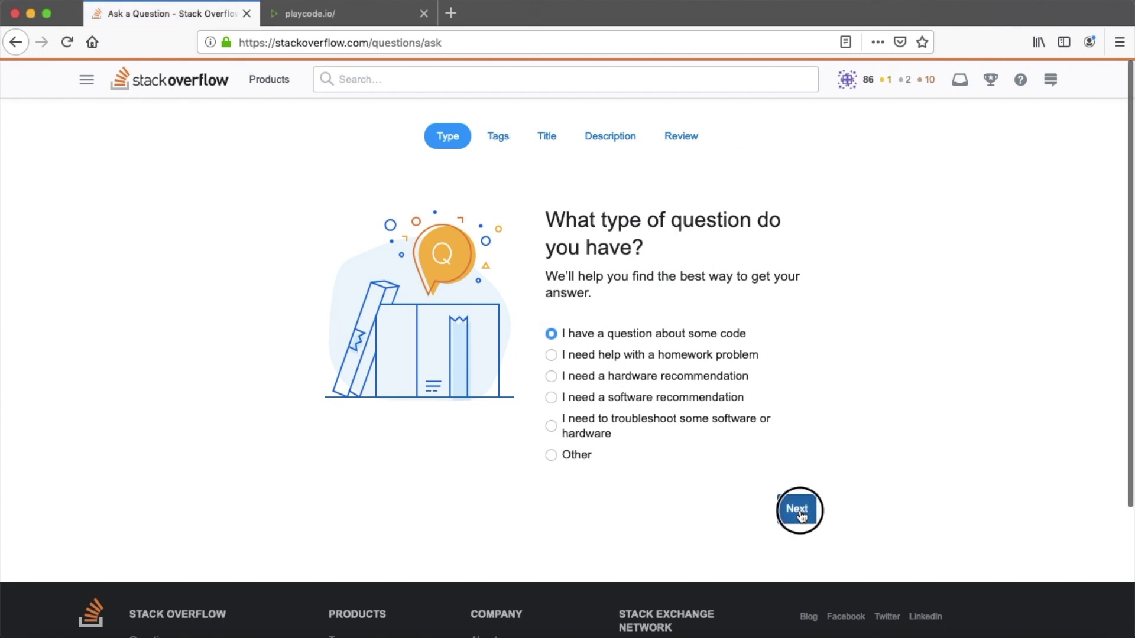
click(799, 437)
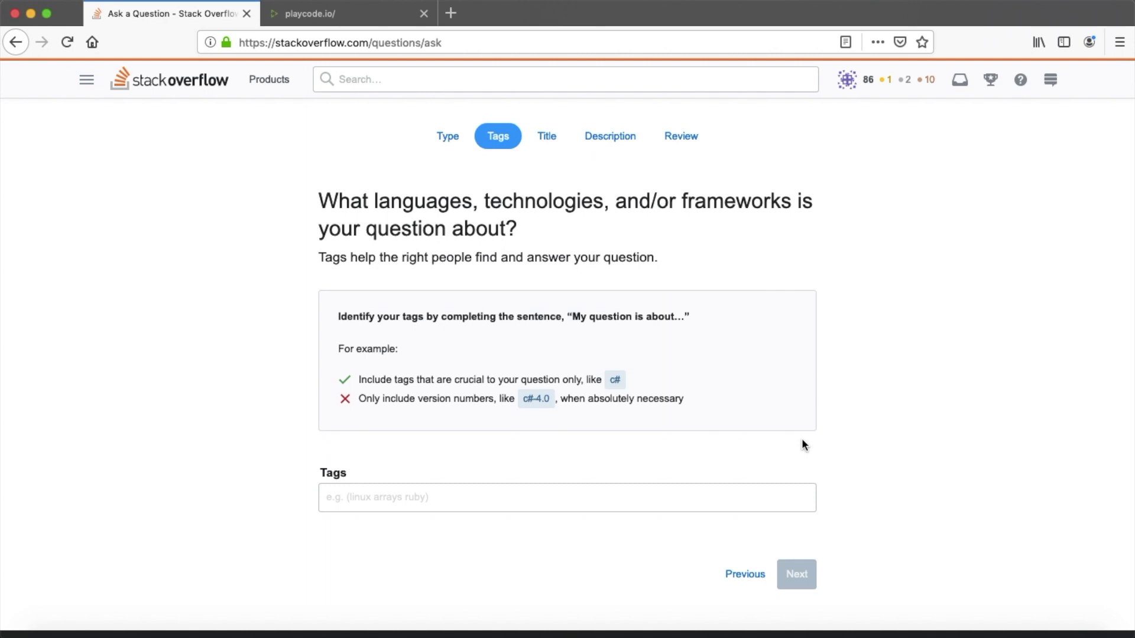
Step: Add the tags javascript, arrays and function to the question
click(763, 502)
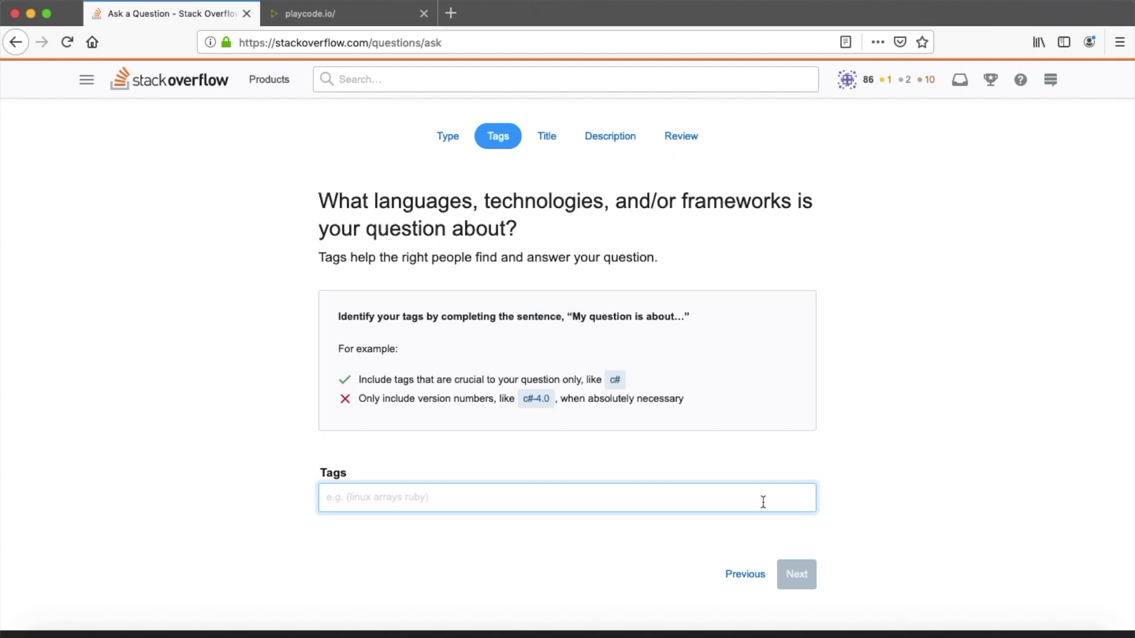
text(javascript)
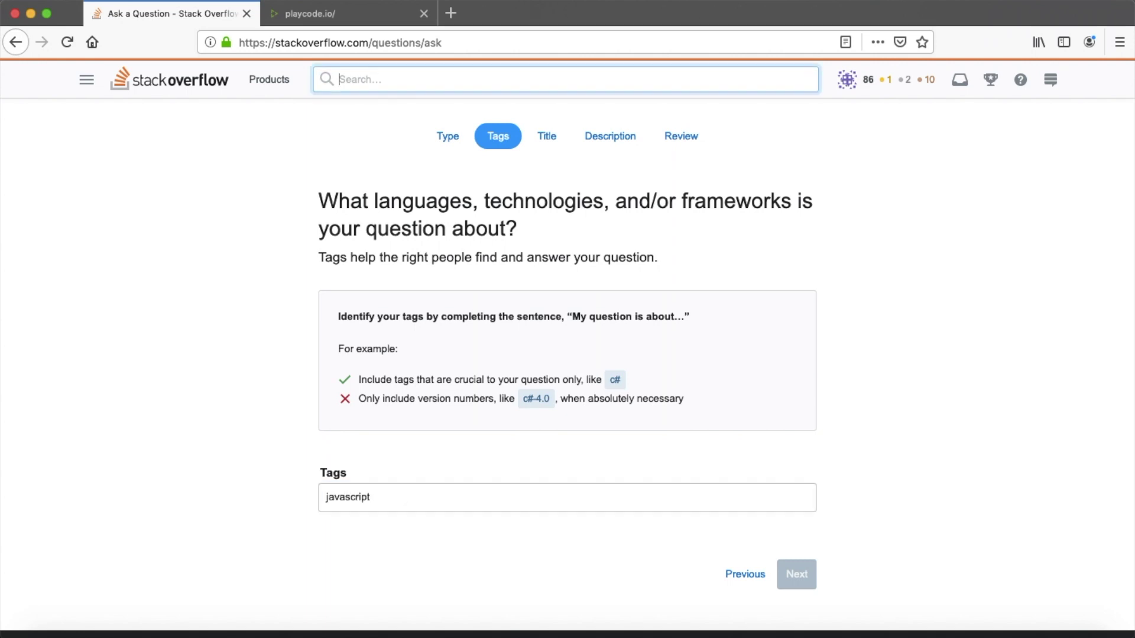
click(619, 504)
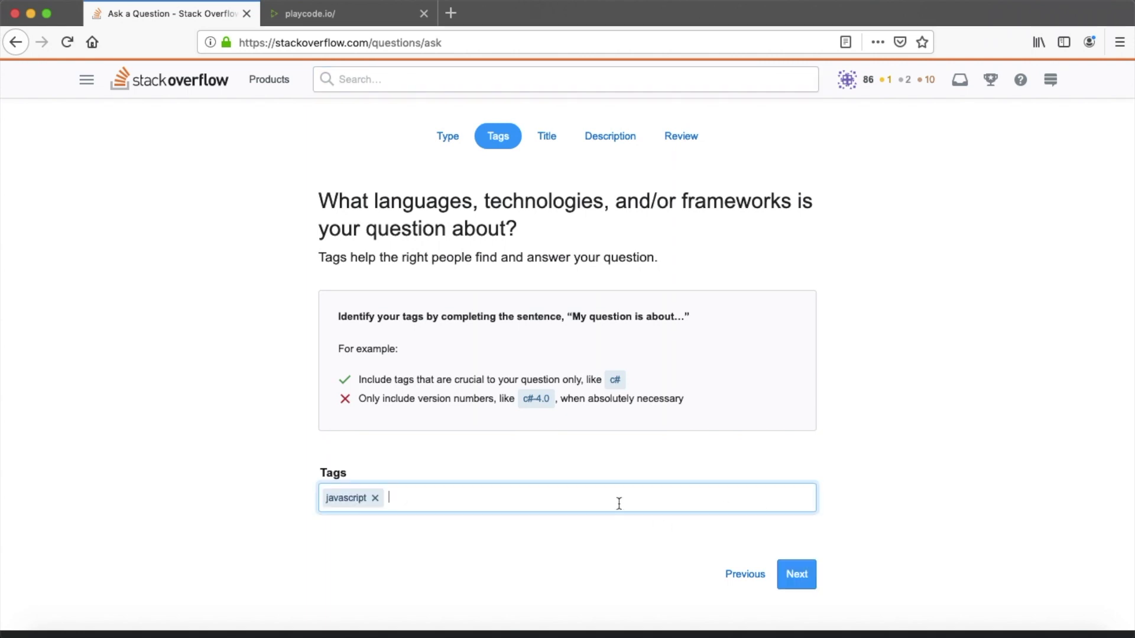
text(arra)
key(BackSpace)
text(ray)
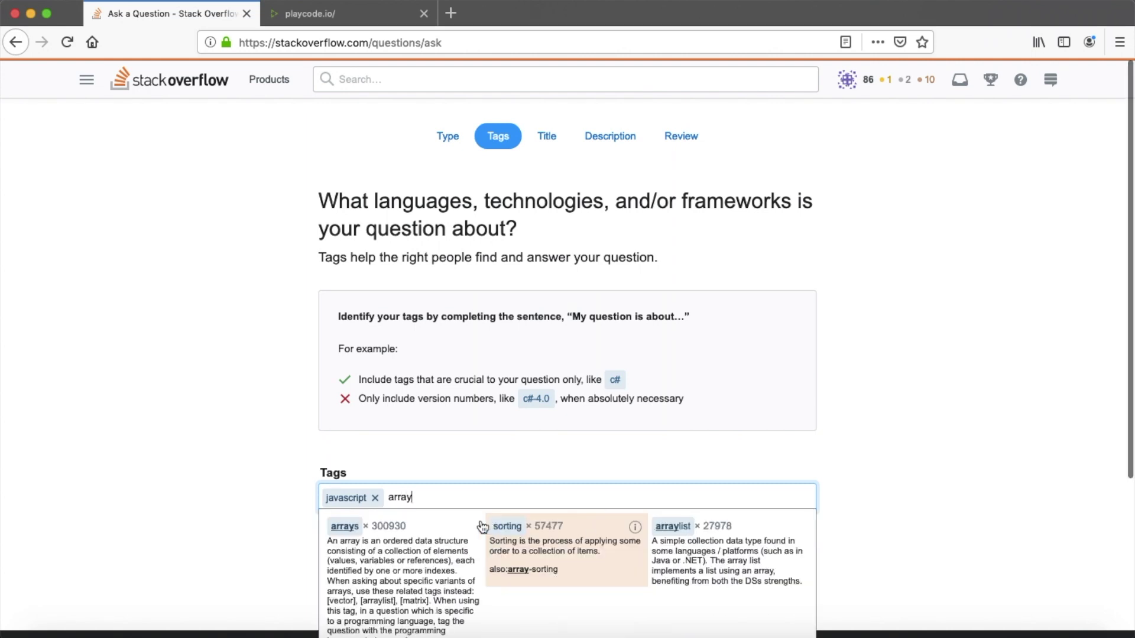
click(387, 526)
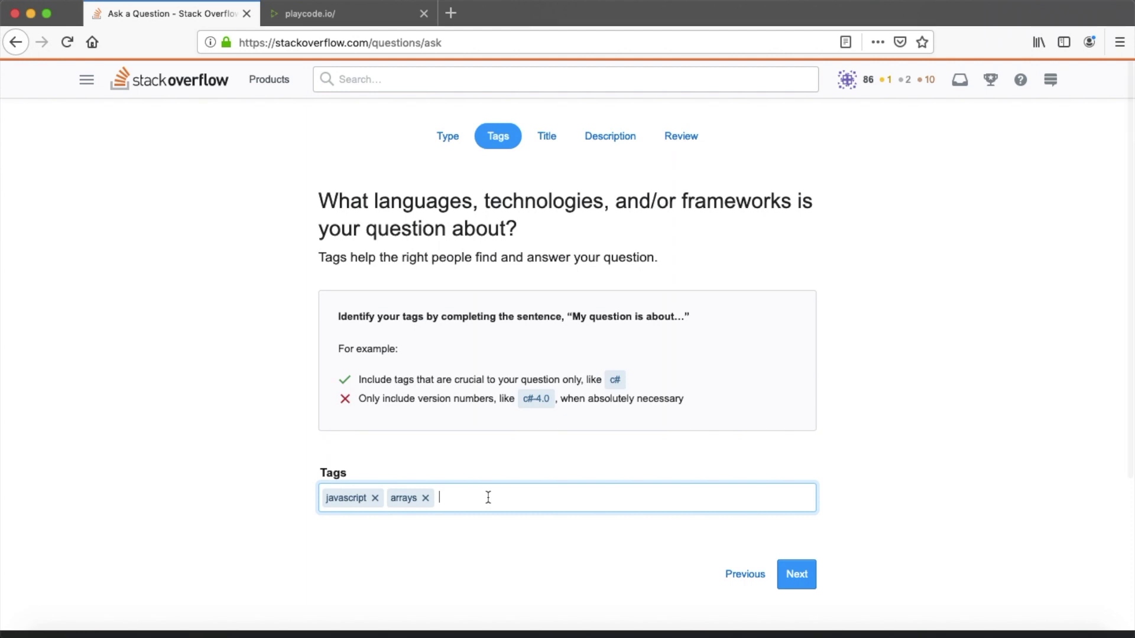
text(function)
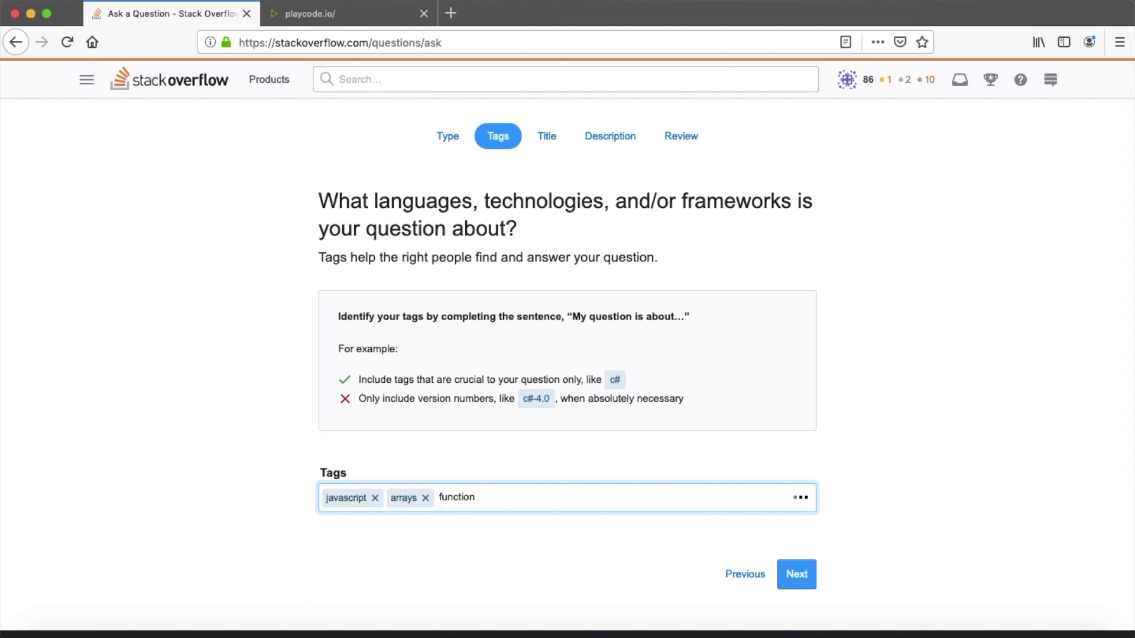
click(339, 523)
click(795, 574)
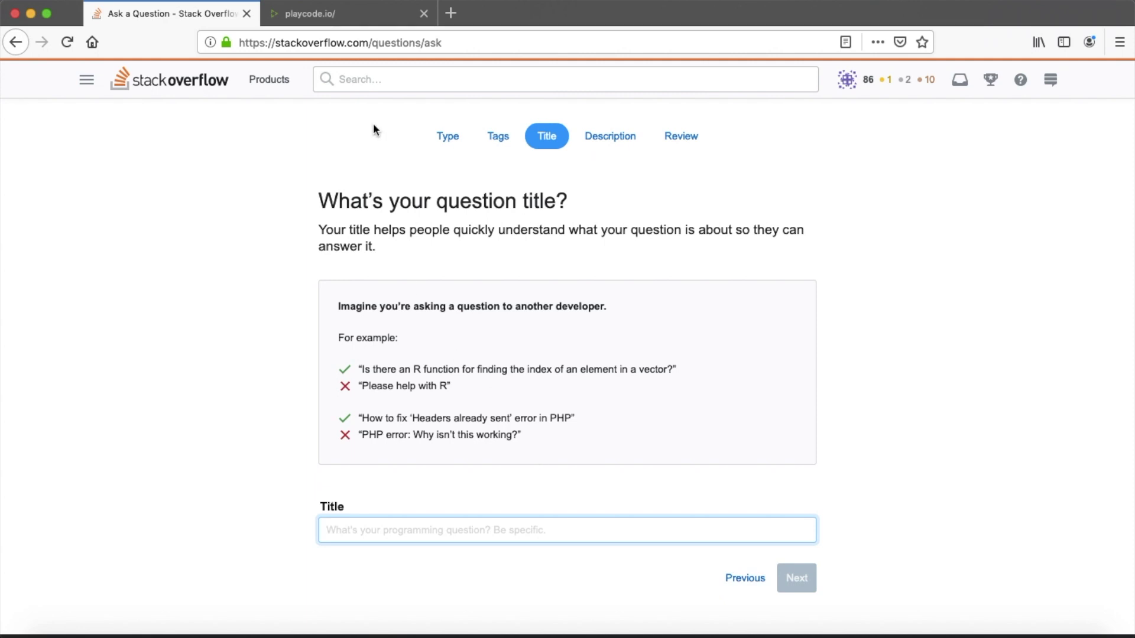
click(321, 14)
click(329, 199)
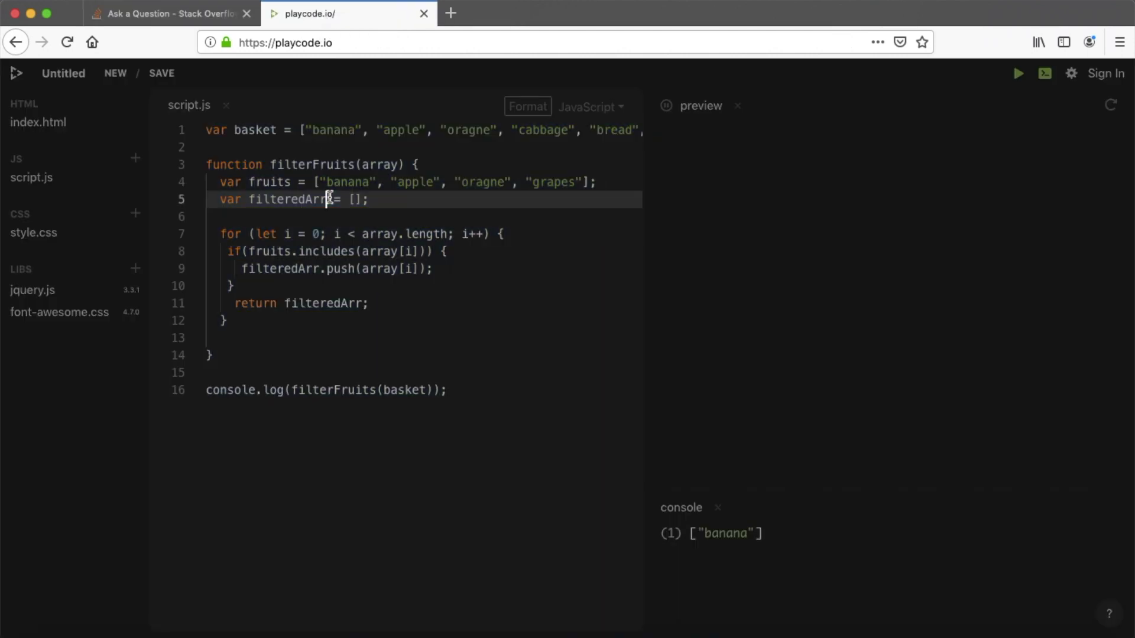
click(330, 513)
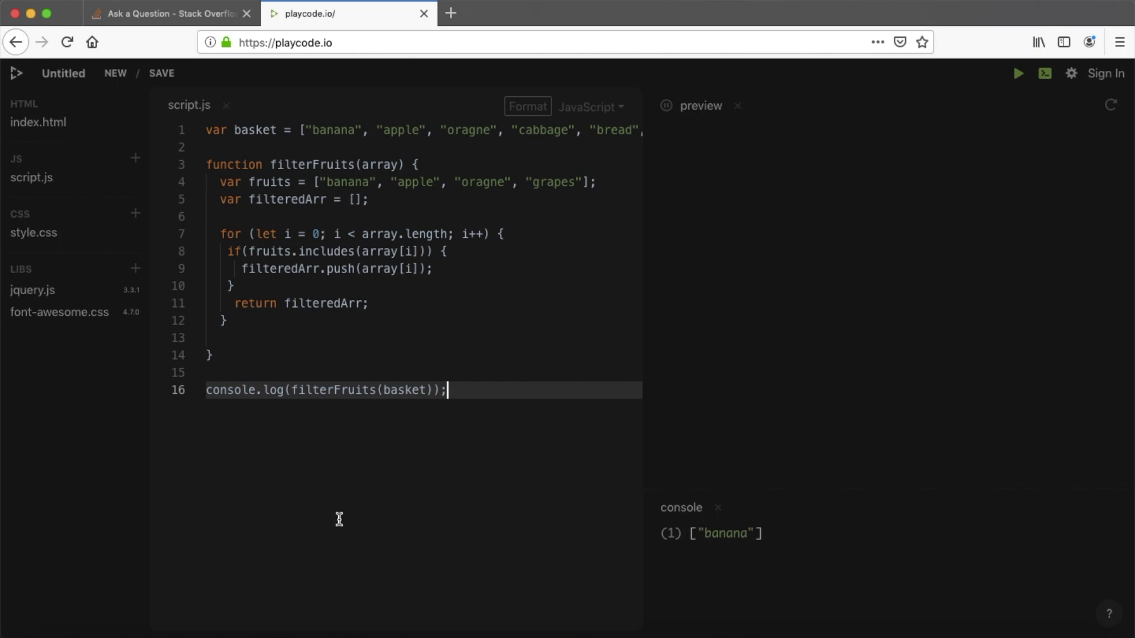
Step: Title the question 'Filtering one array by another array in javascript returns not correct result'
click(203, 24)
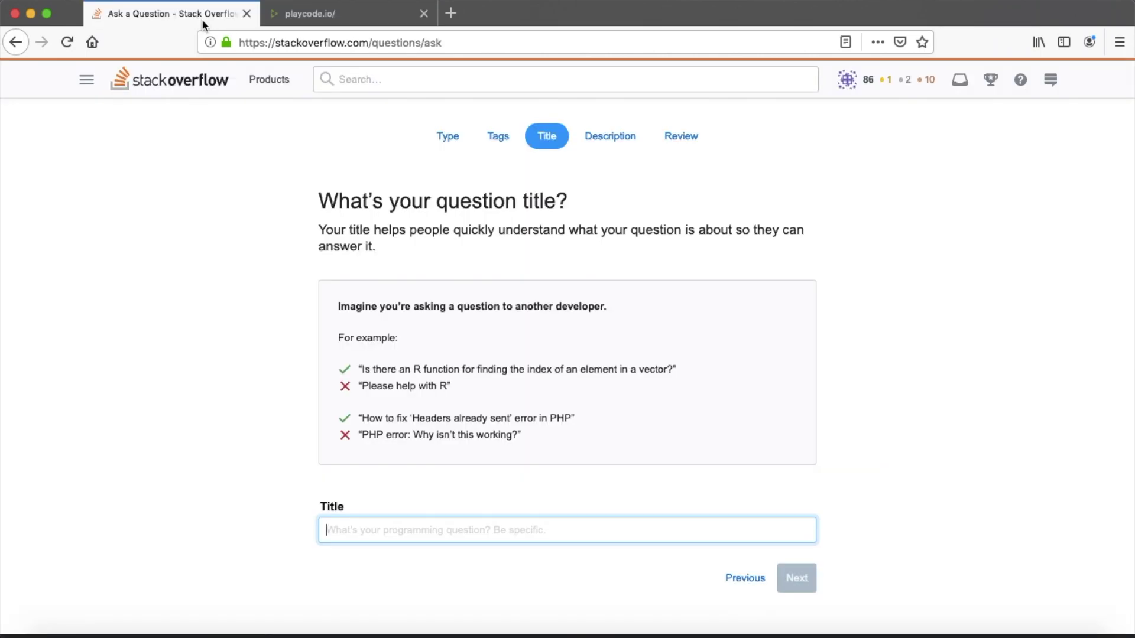
click(382, 530)
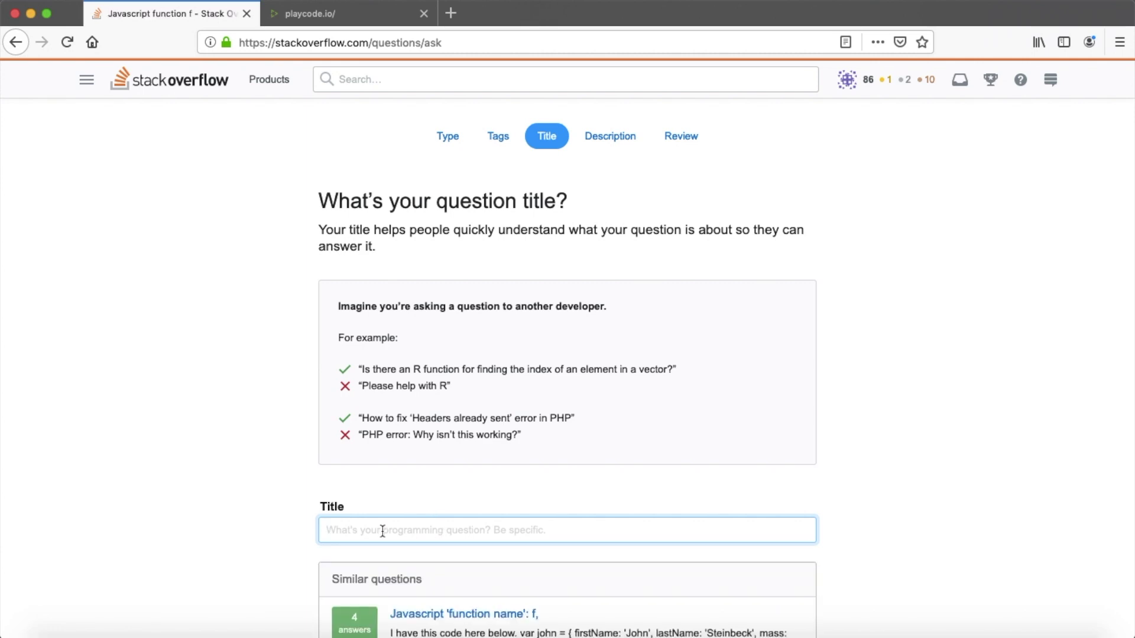
text(Filtering )
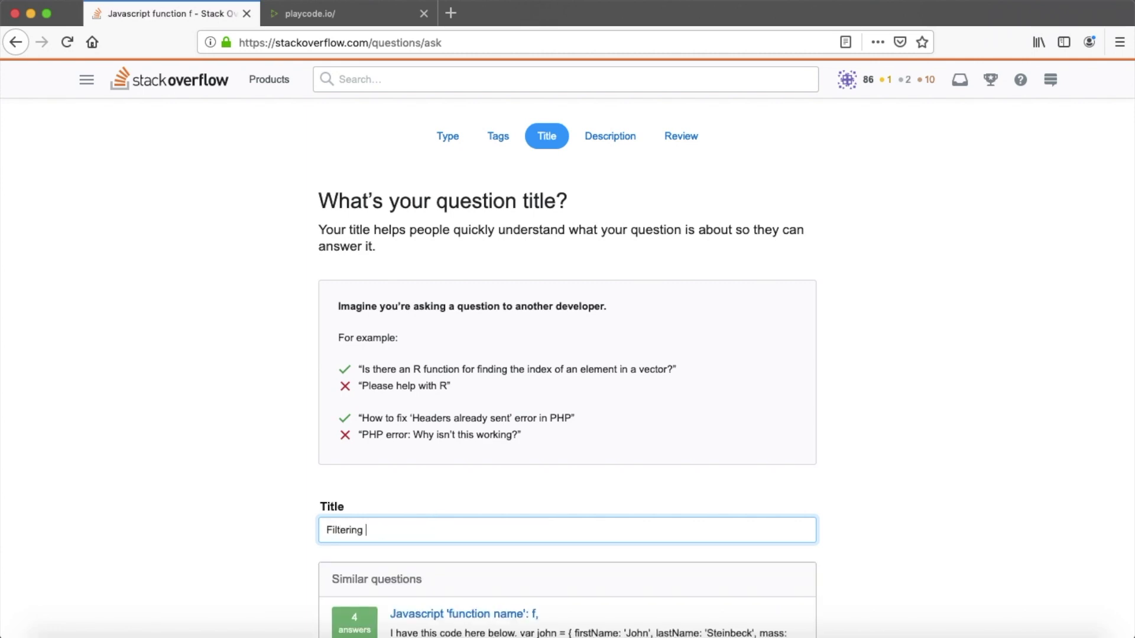
text(one array)
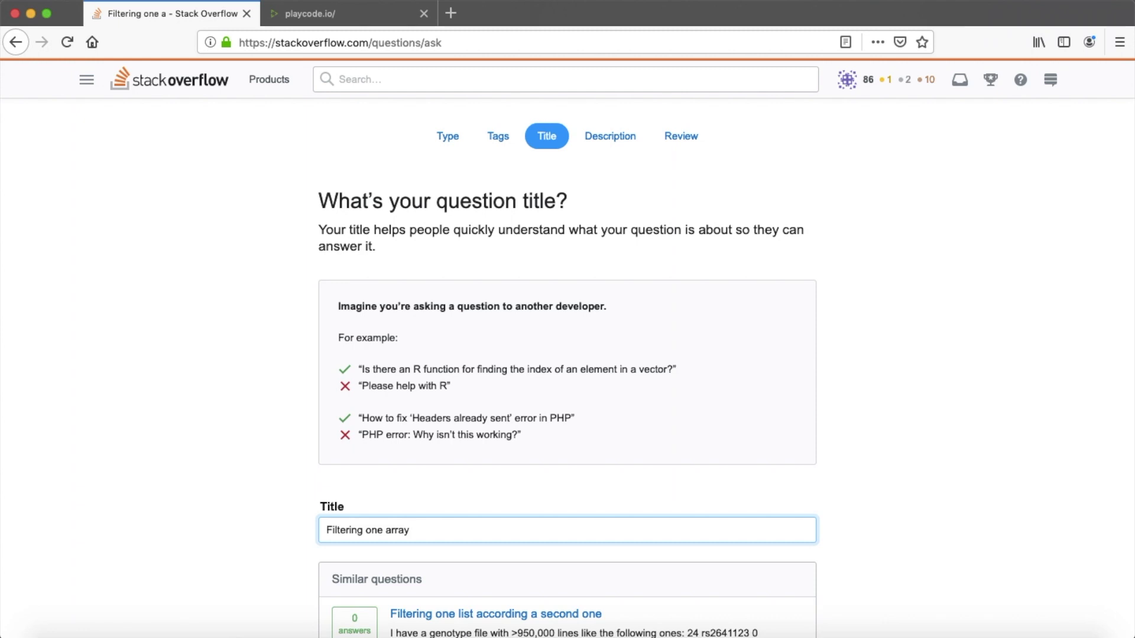
text( by another array in ja)
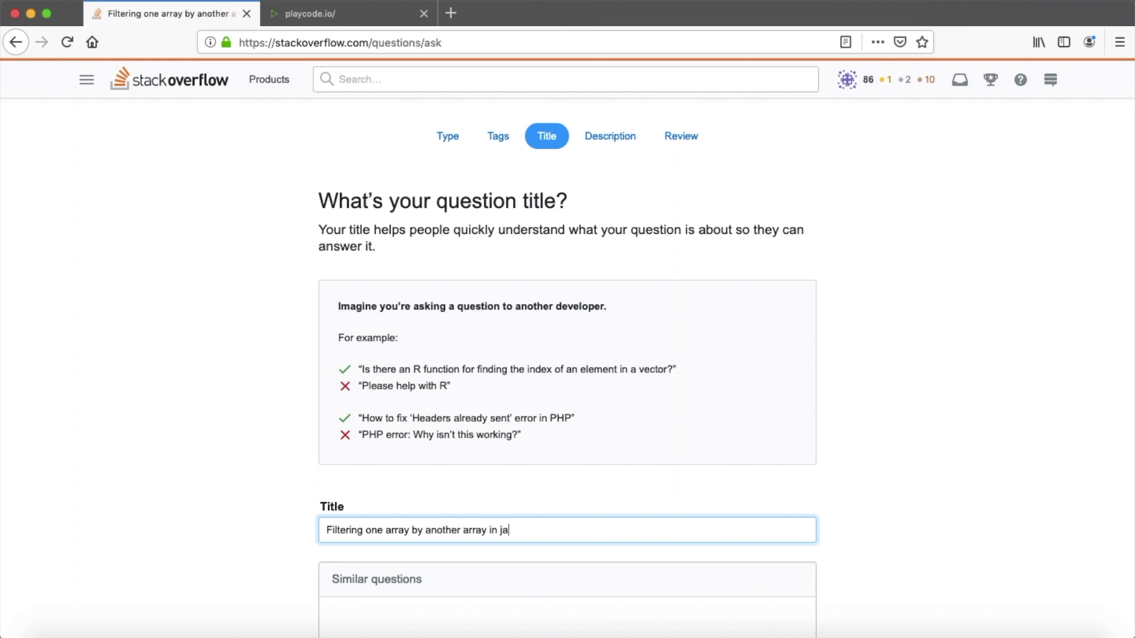
text(vascript r)
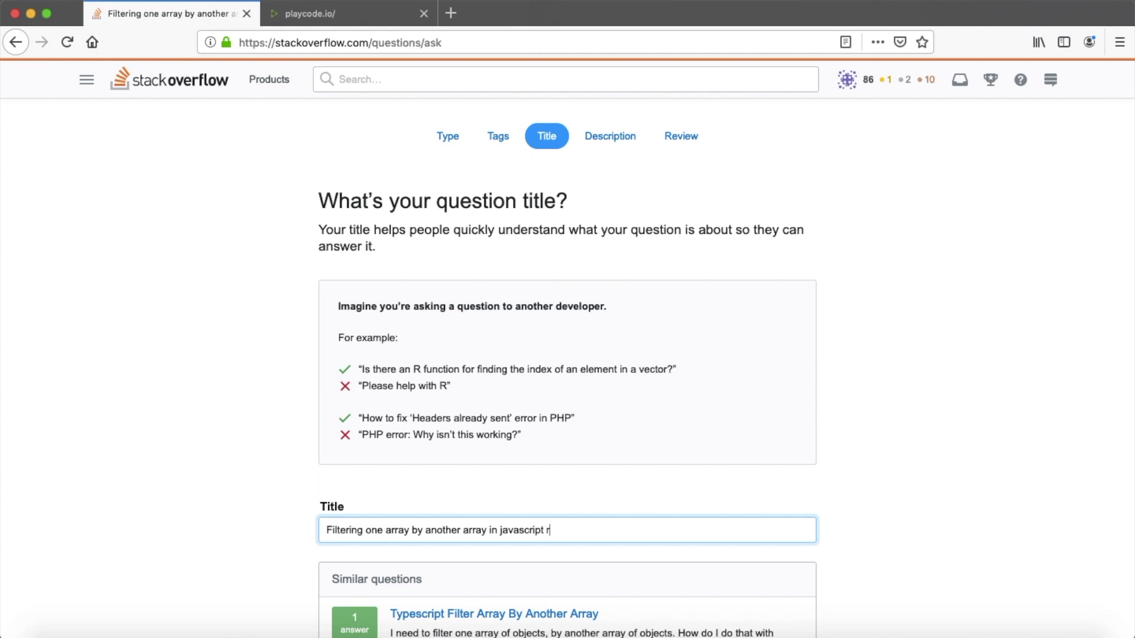
text(eturns not correct result)
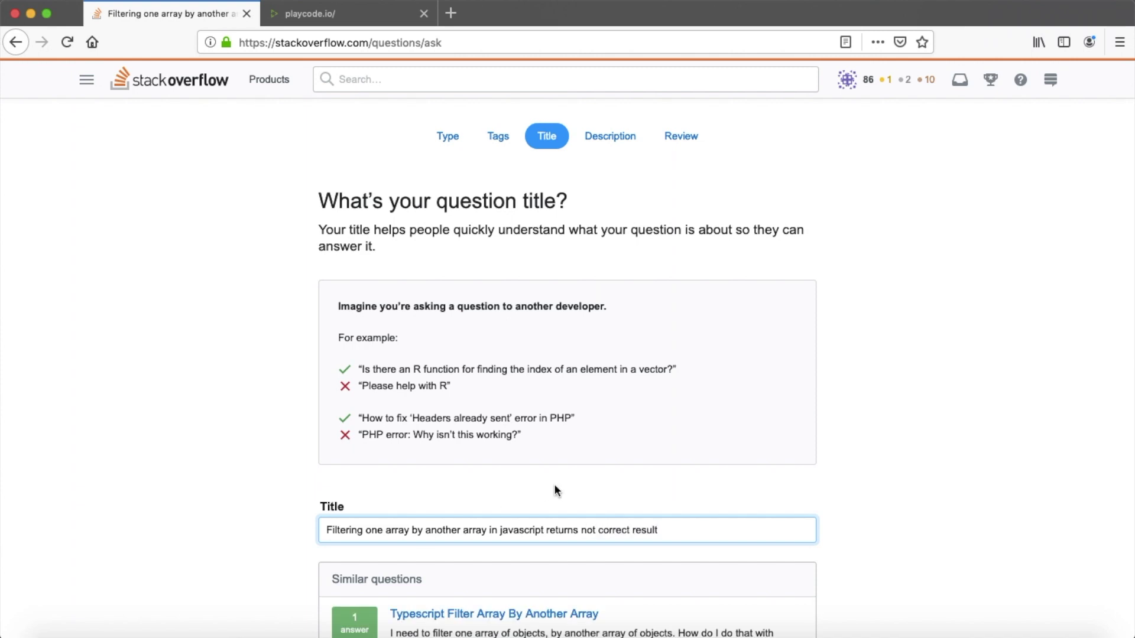
scroll(803, 420, down, 2)
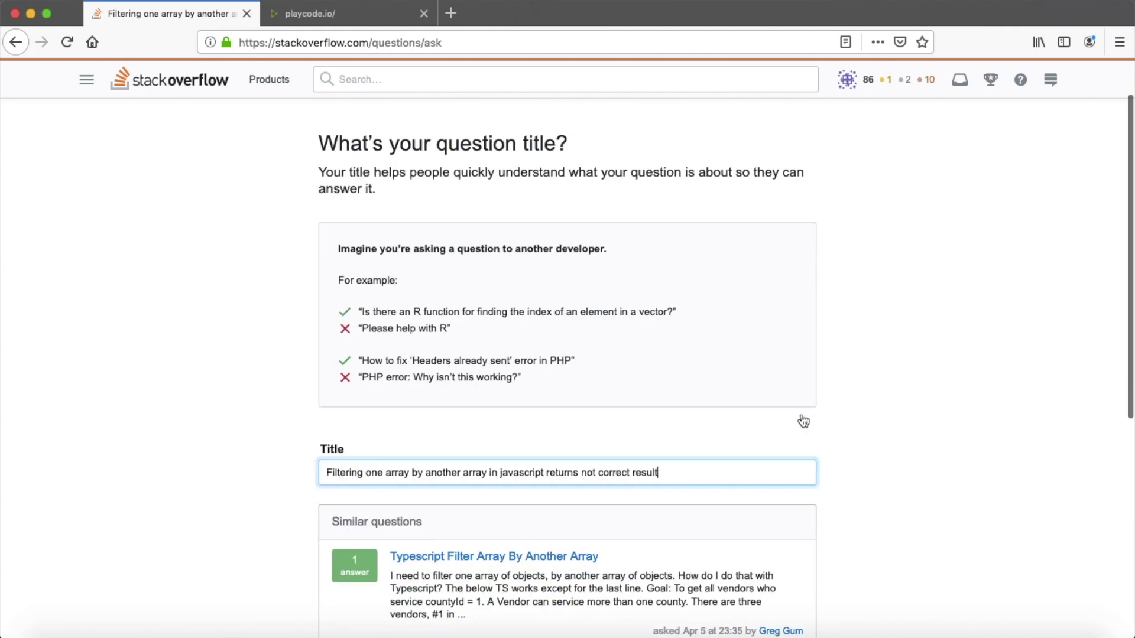
scroll(803, 420, down, 3)
scroll(631, 461, down, 2)
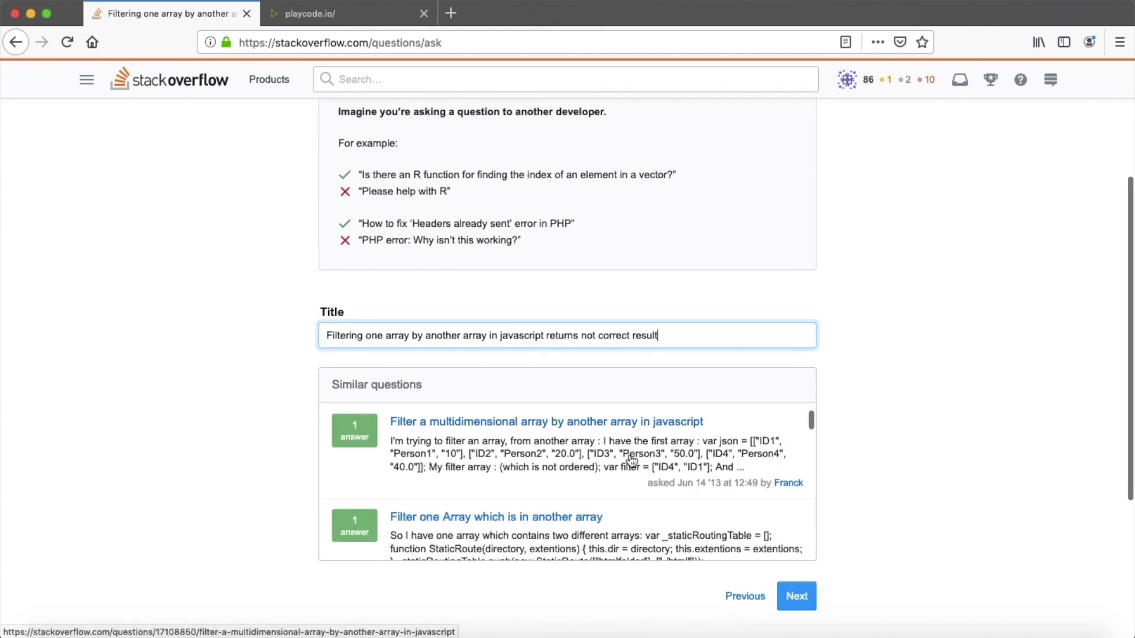
scroll(631, 461, down, 12)
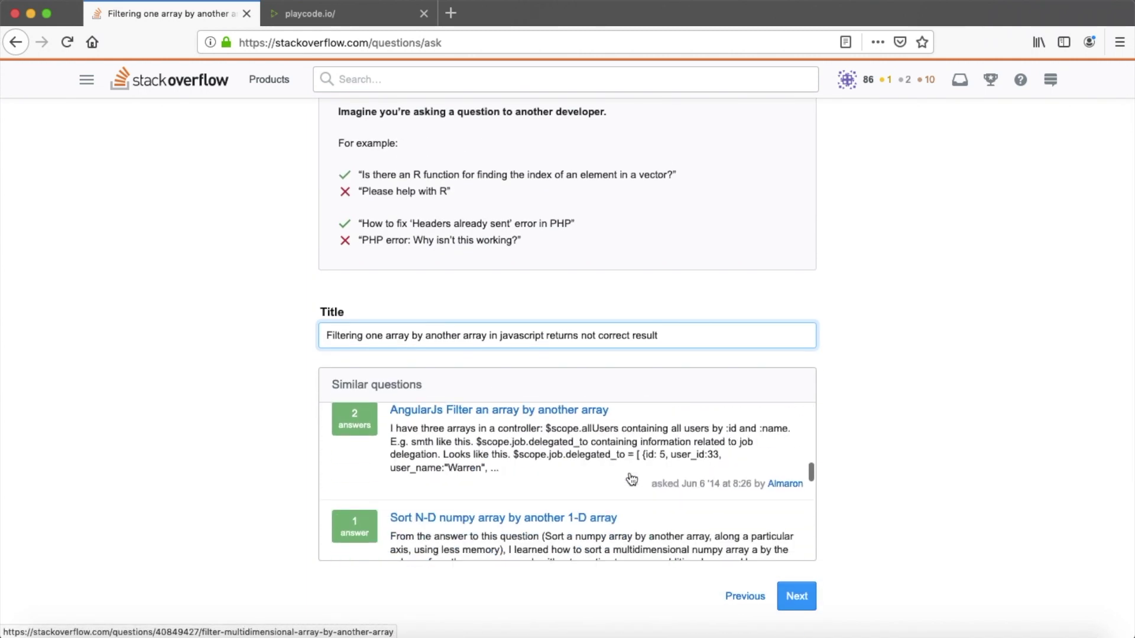
scroll(631, 478, down, 6)
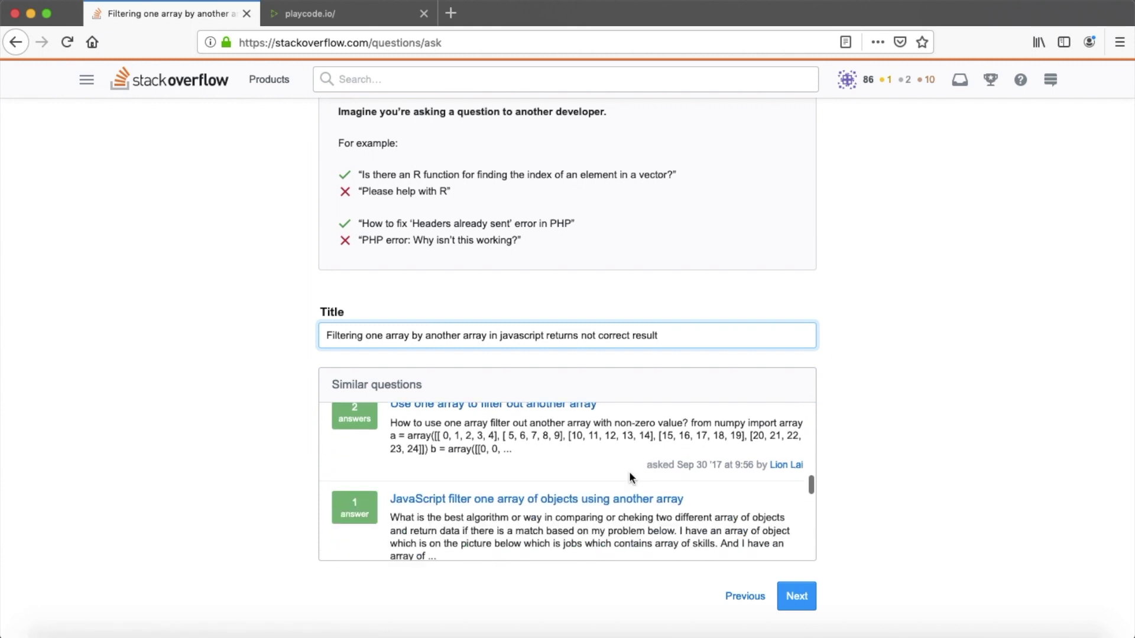
scroll(628, 471, down, 5)
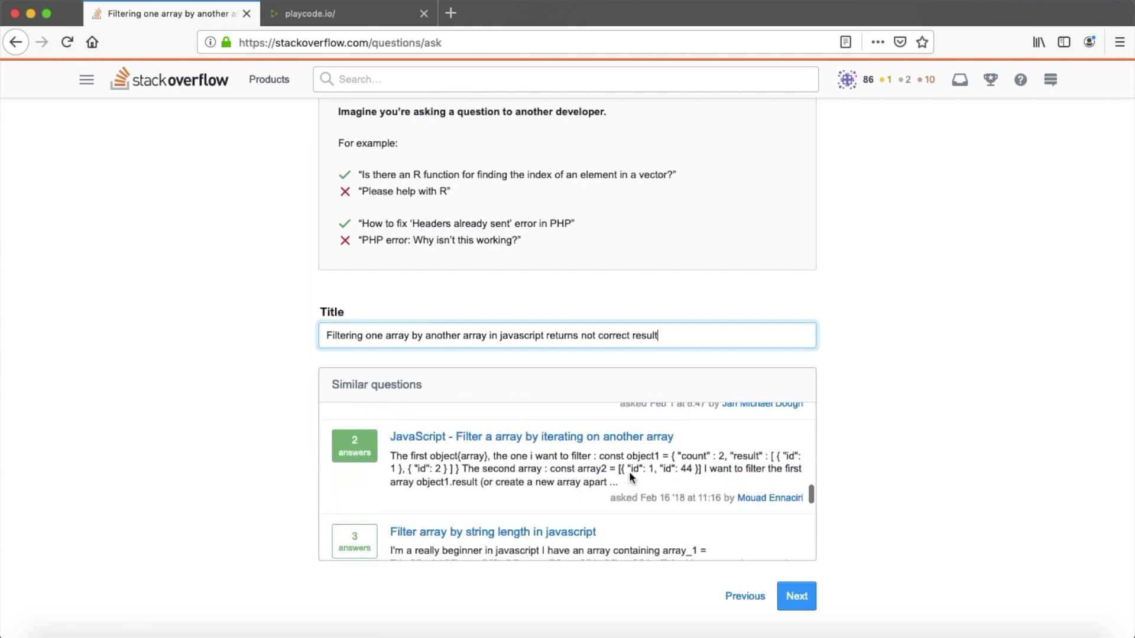
scroll(628, 470, down, 2)
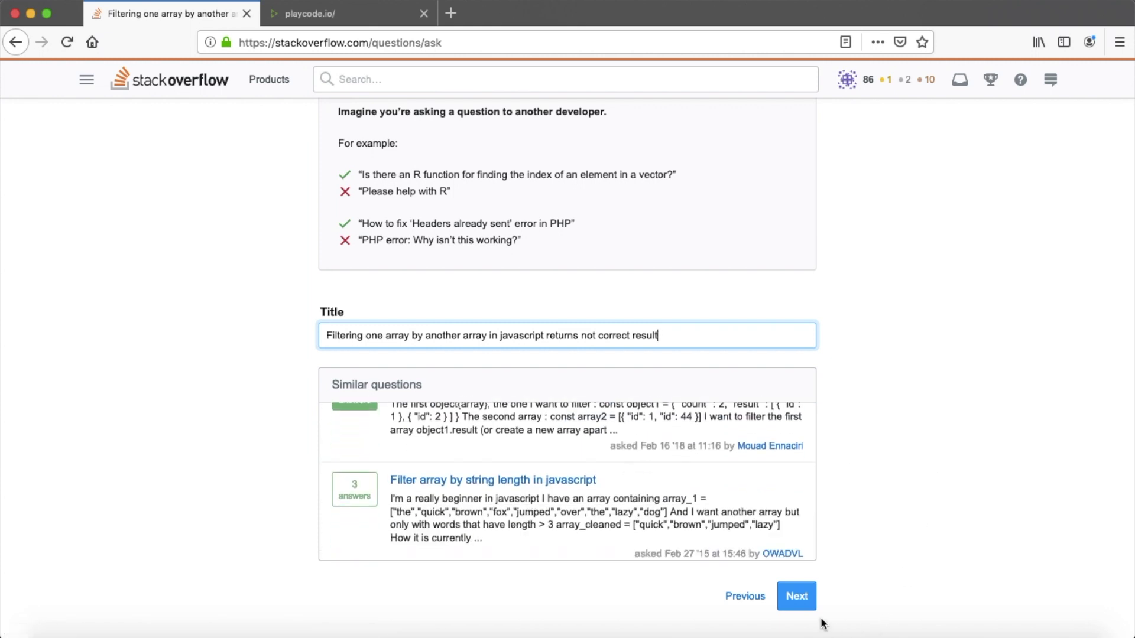
Step: Go through the similar-questions list and confirm none of them answers this question
click(797, 597)
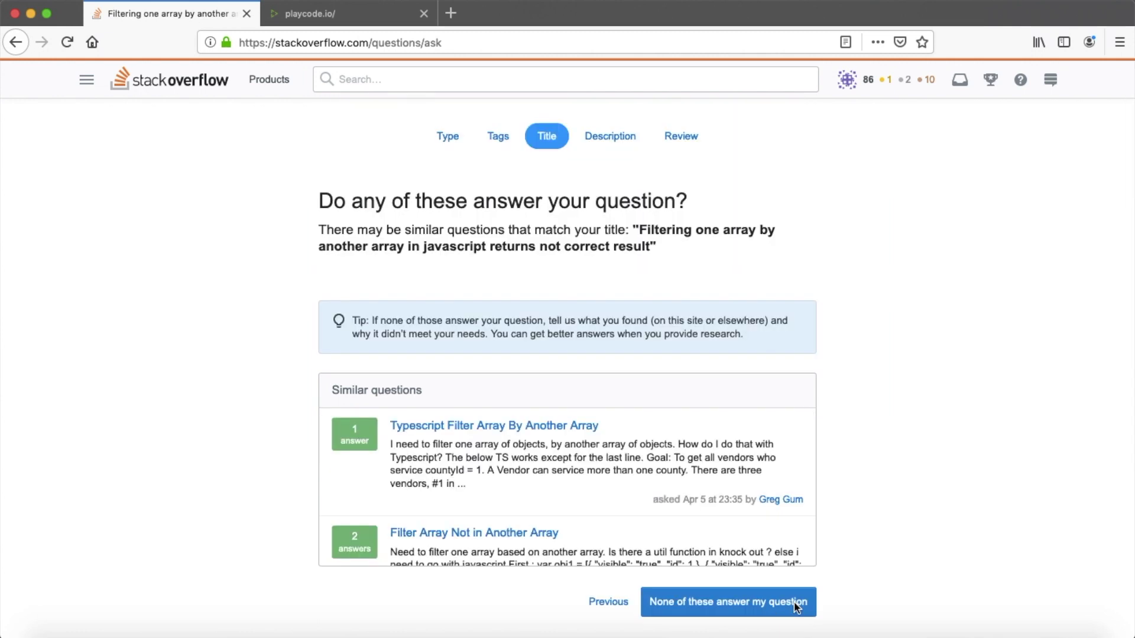
scroll(737, 436, down, 10)
scroll(736, 455, down, 5)
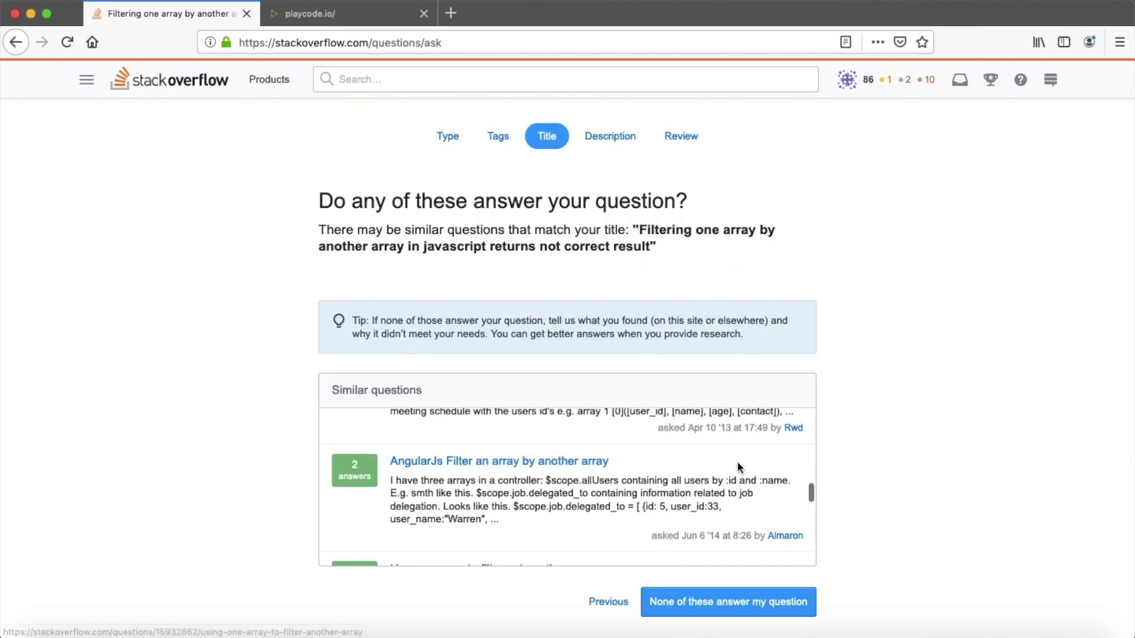
click(727, 601)
Step: Open the summary with 'Hello,' and describe the function that filters one array by another
scroll(1022, 373, down, 6)
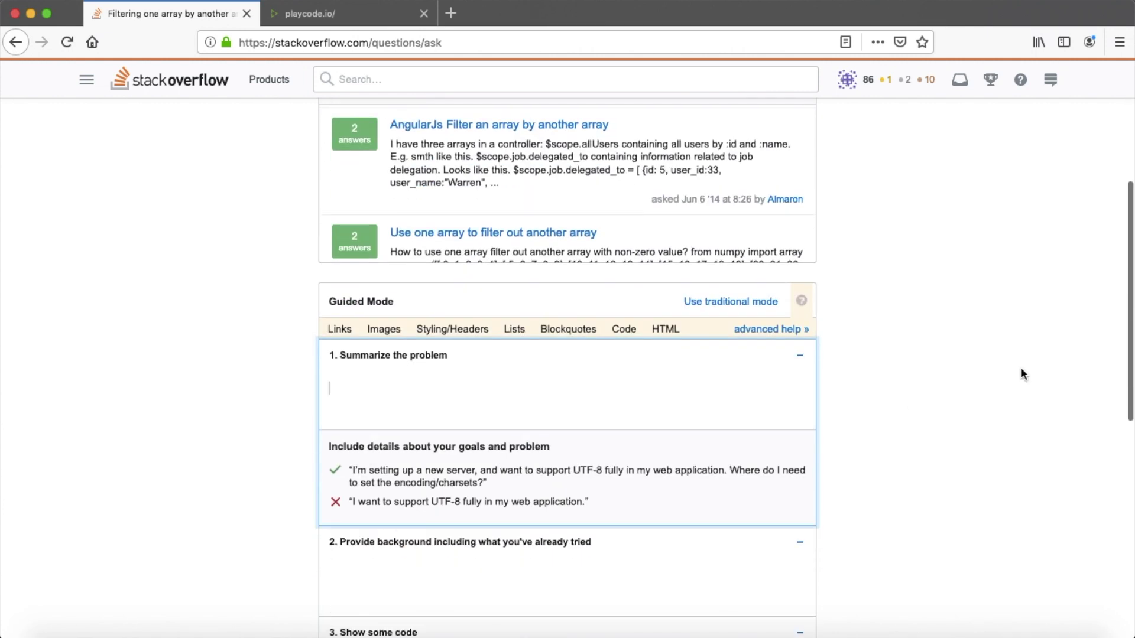
scroll(1021, 374, down, 3)
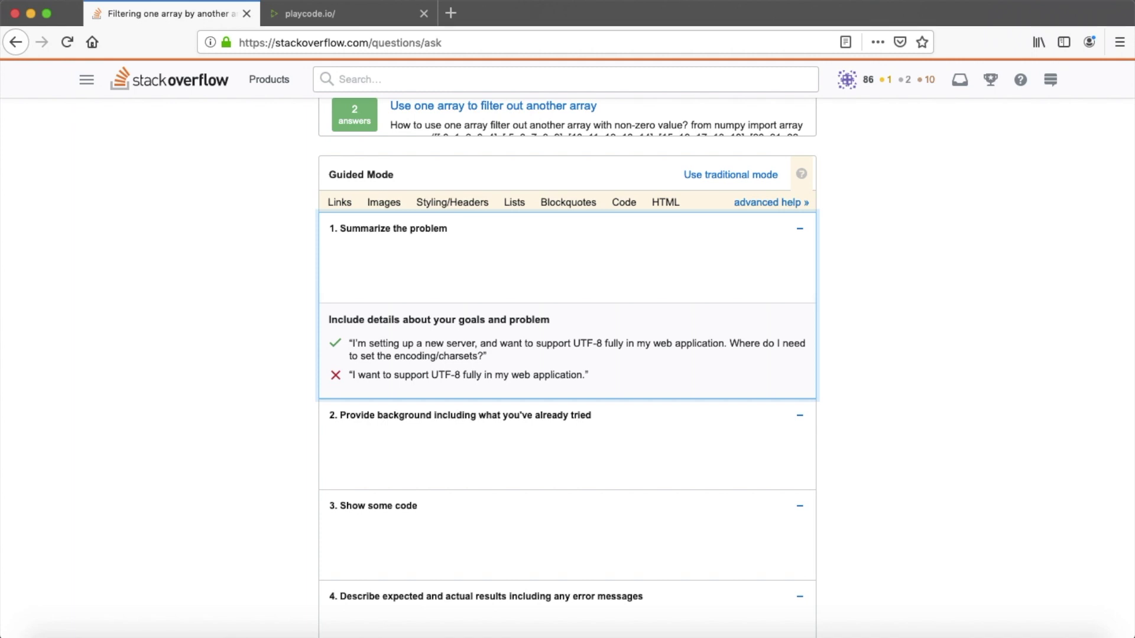
text(H)
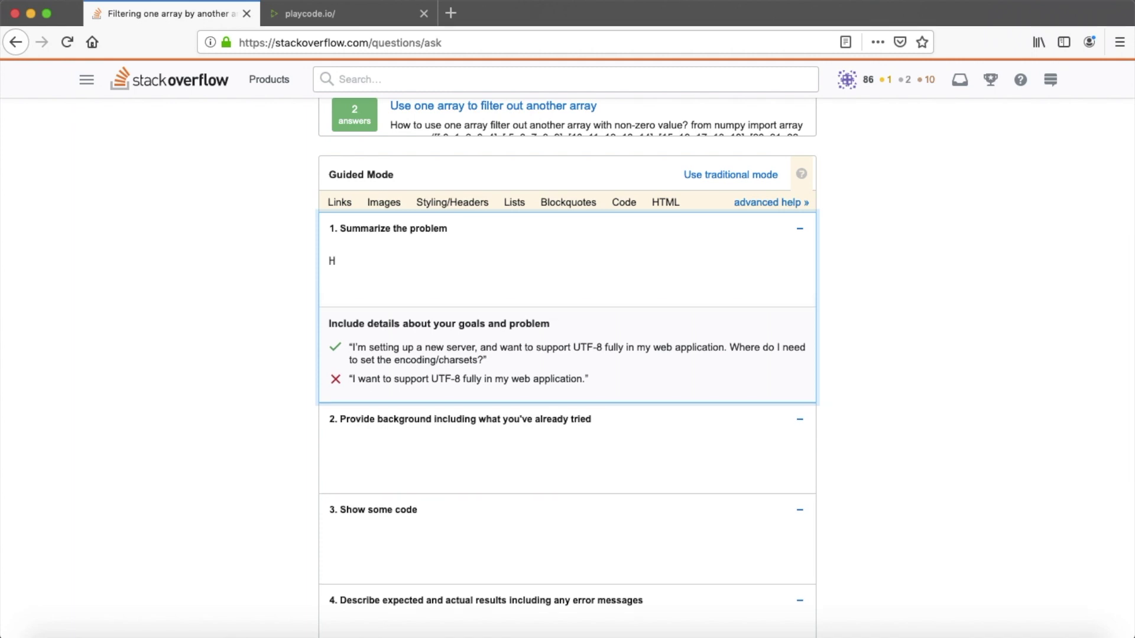
text(ello,)
key(Return)
text(I'm creating the)
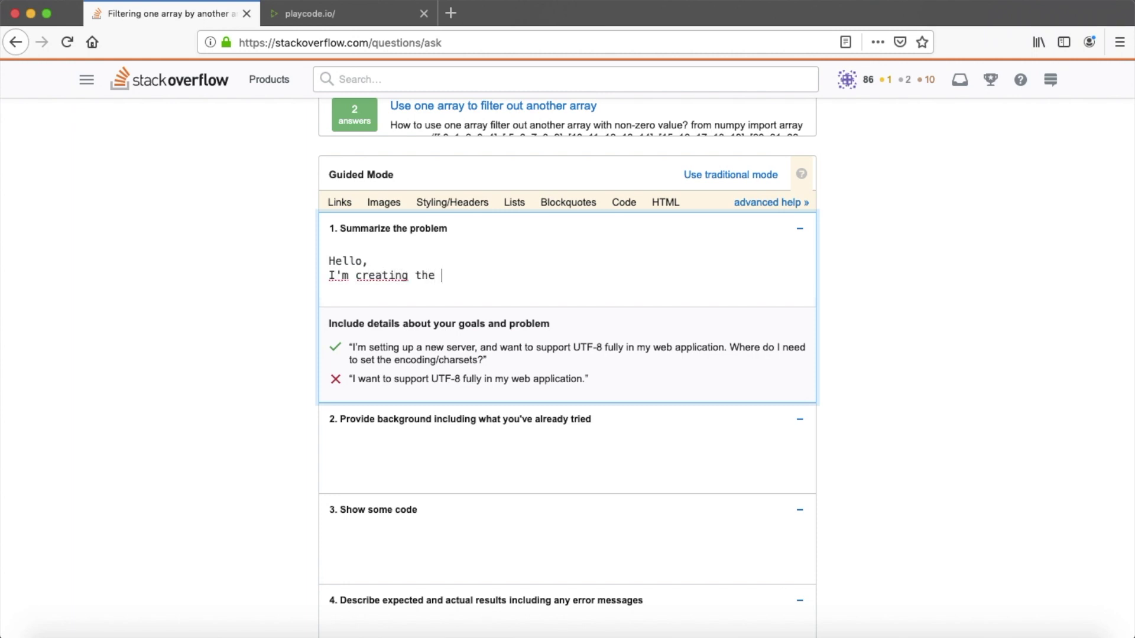
text( function)
key(BackSpace)
text(, which is going to take a)
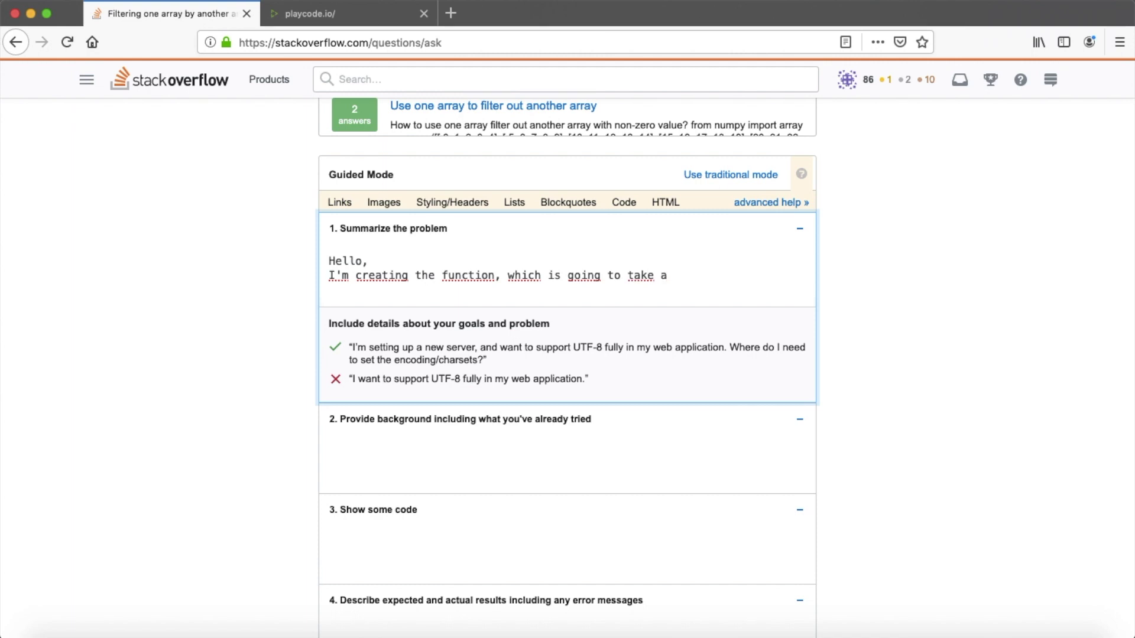
text(n array as a parame)
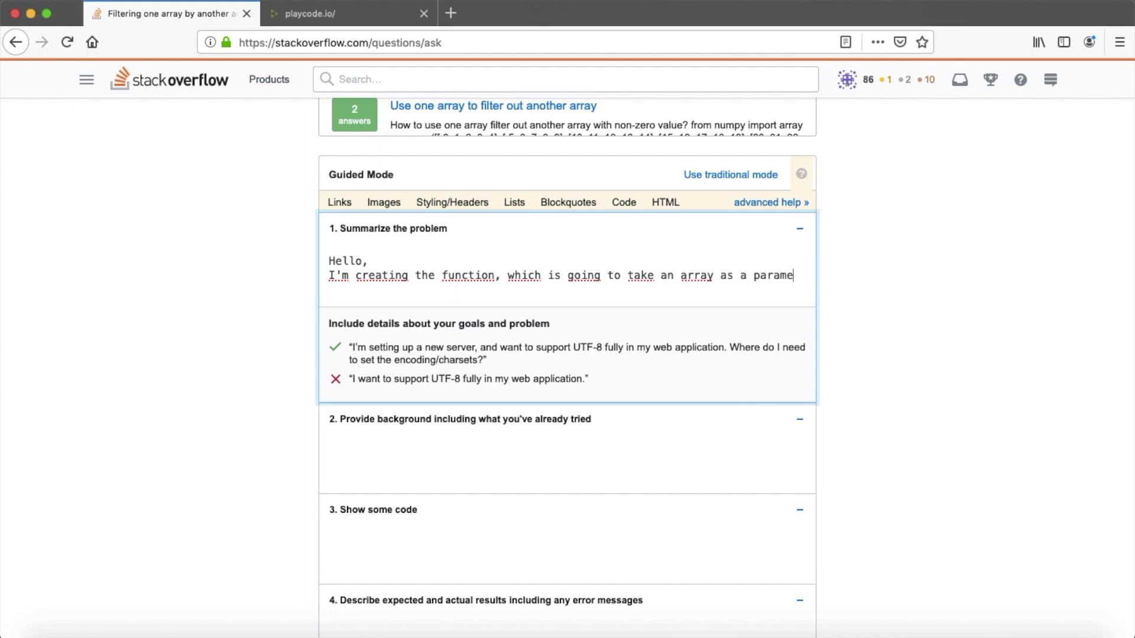
text(ter)
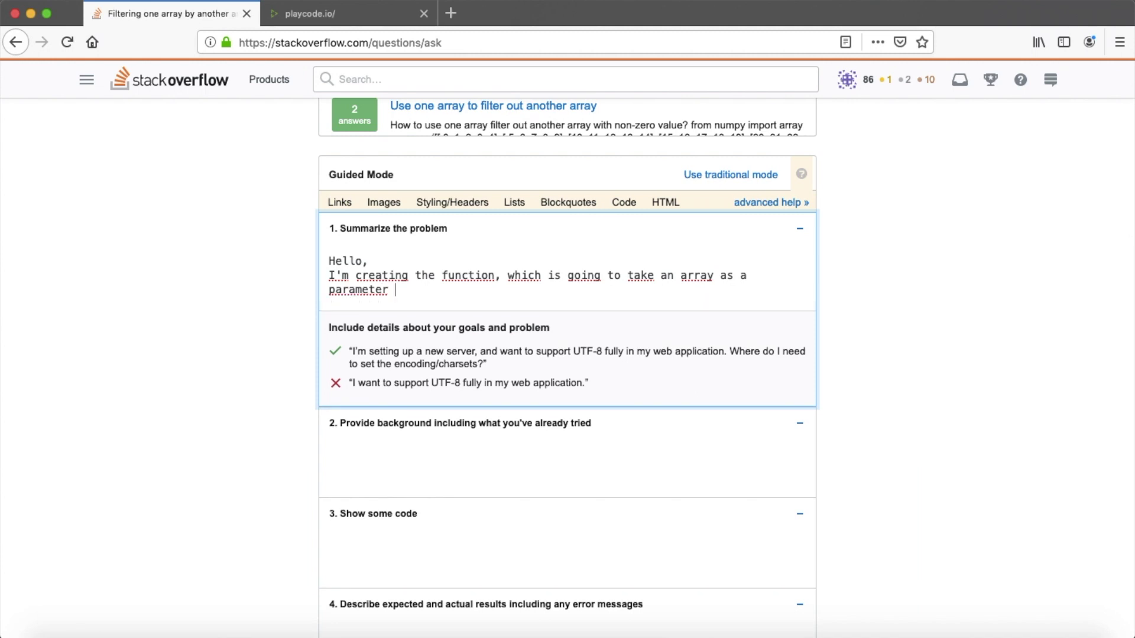
text( and filter this array)
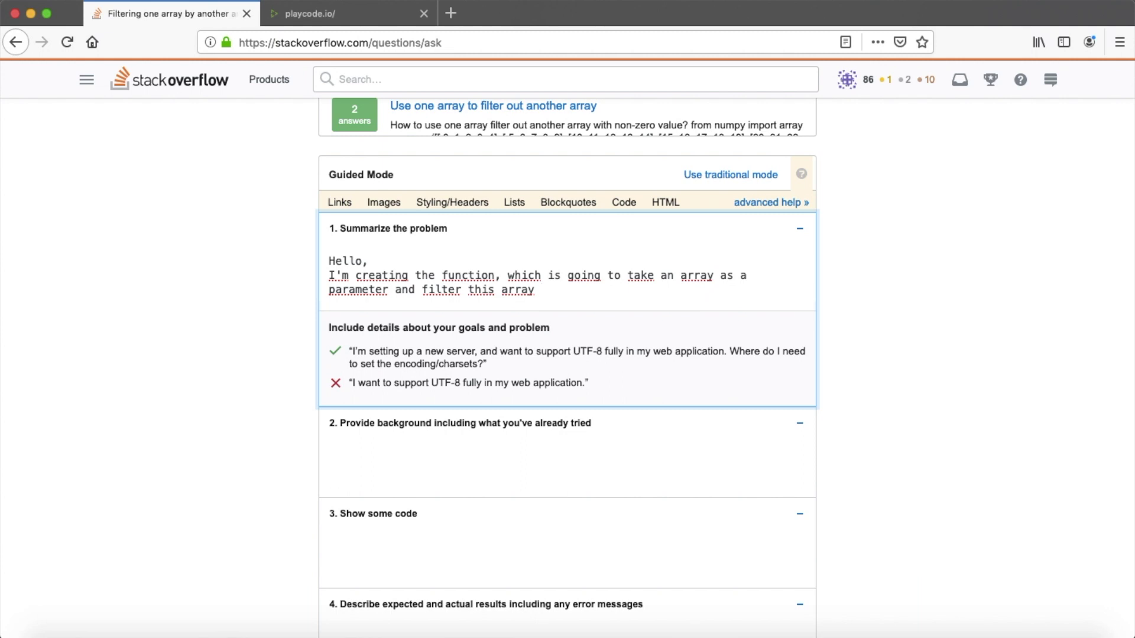
text( based on other arr)
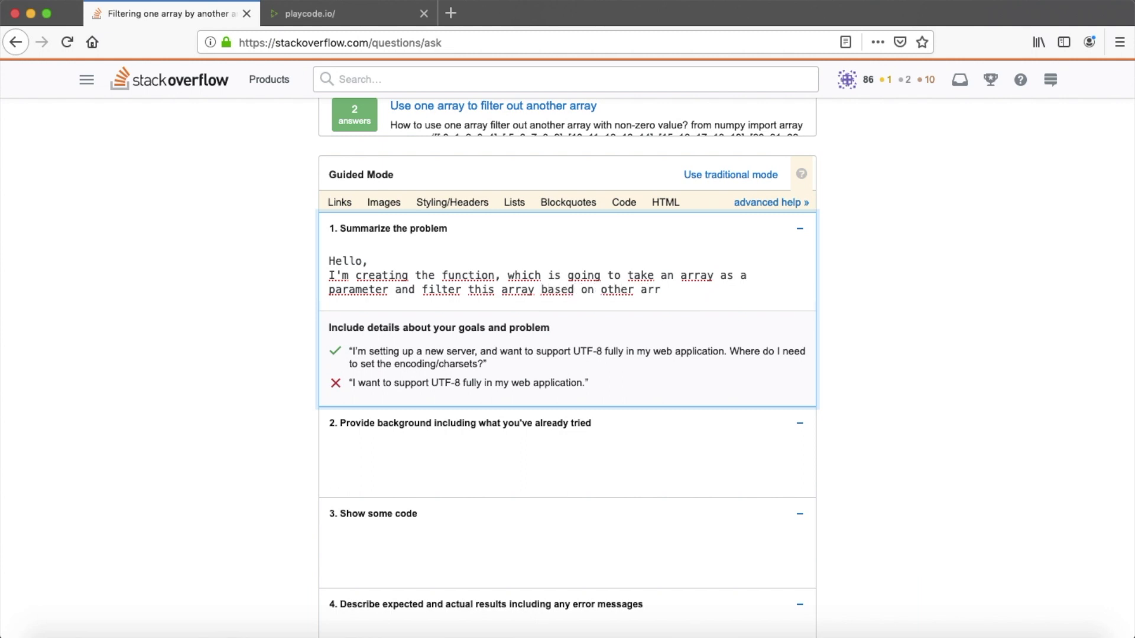
text(ay in the functions.)
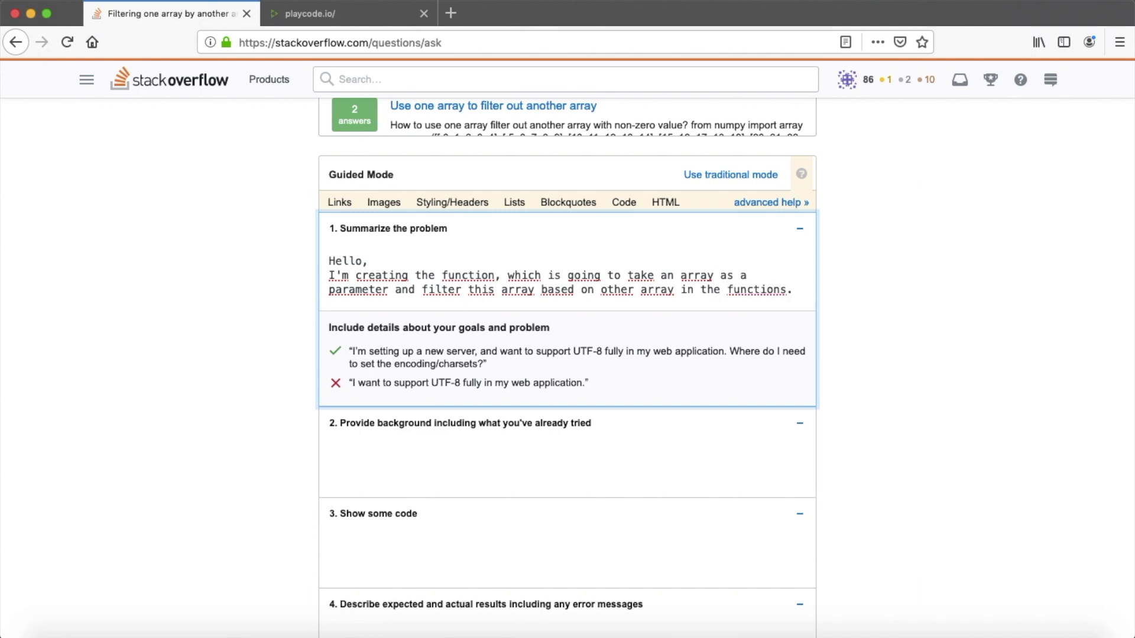
key(BackSpace)
key(BackSpace)
text(.)
Step: Add that it returns only one value in the new array, ending with 'Here is my code:'
key(Return)
text(Th)
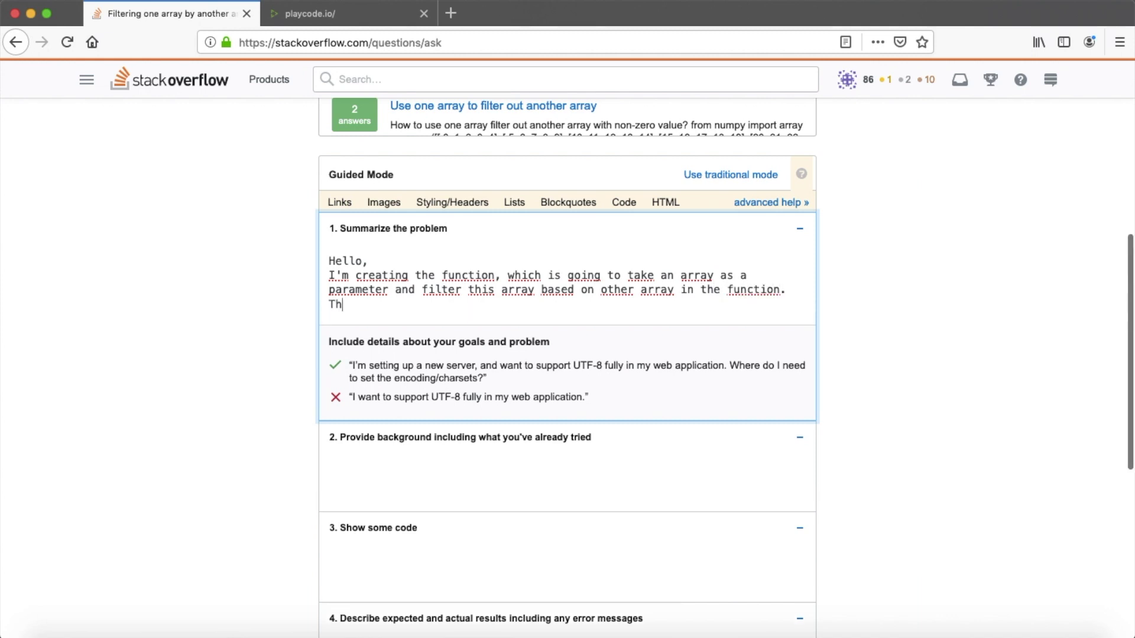
text(e problem I)
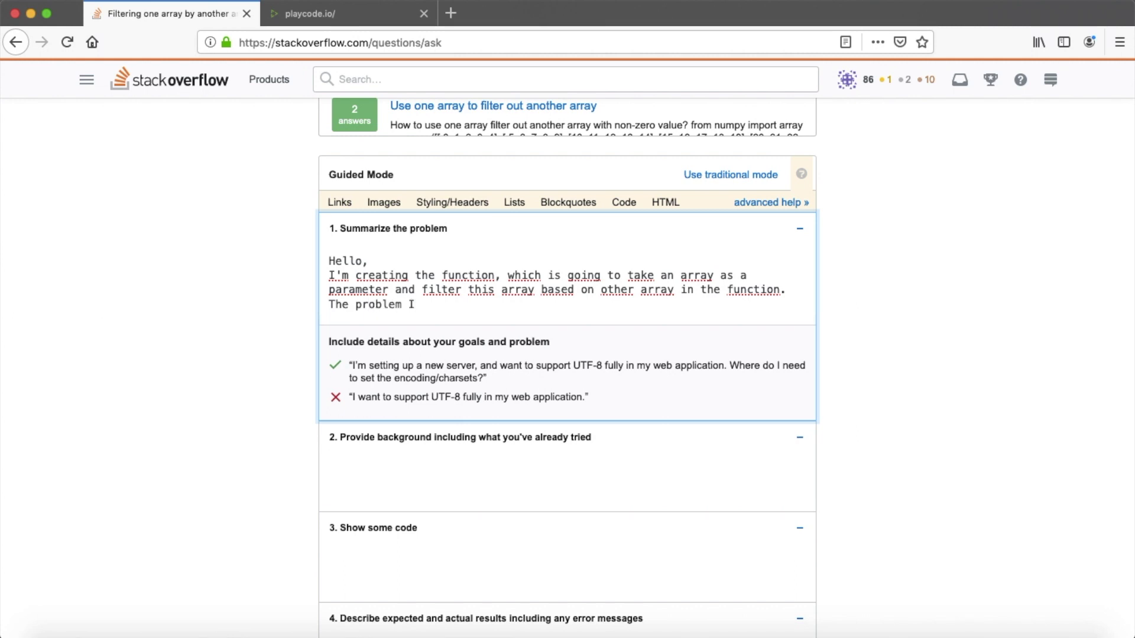
text( have id)
text( that)
text( it r)
text(e)
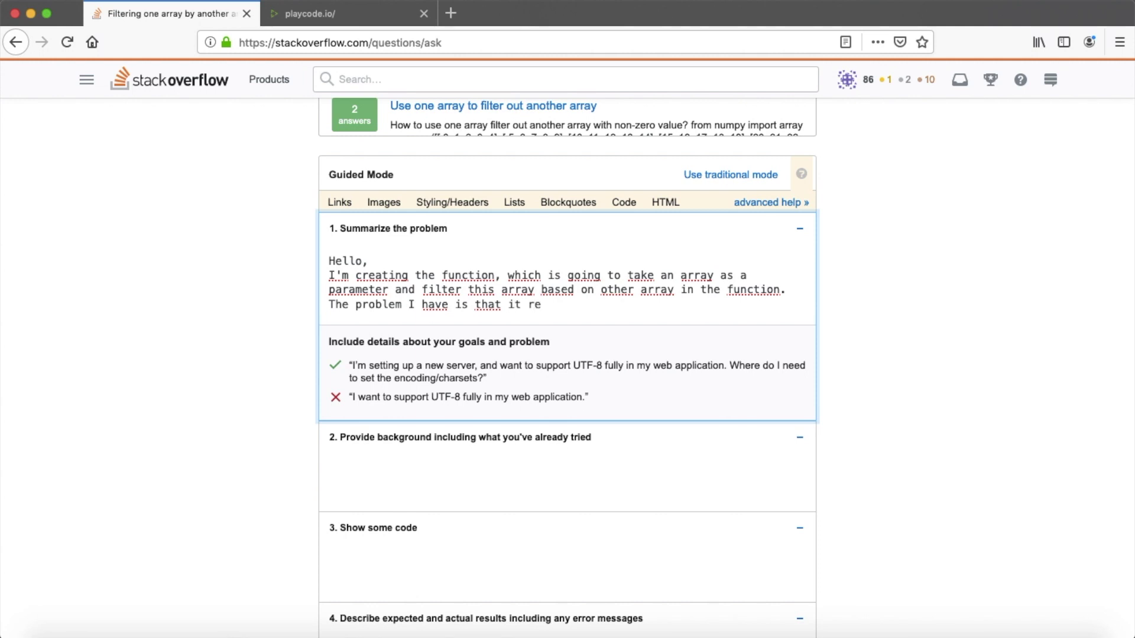
text(turns only one value i)
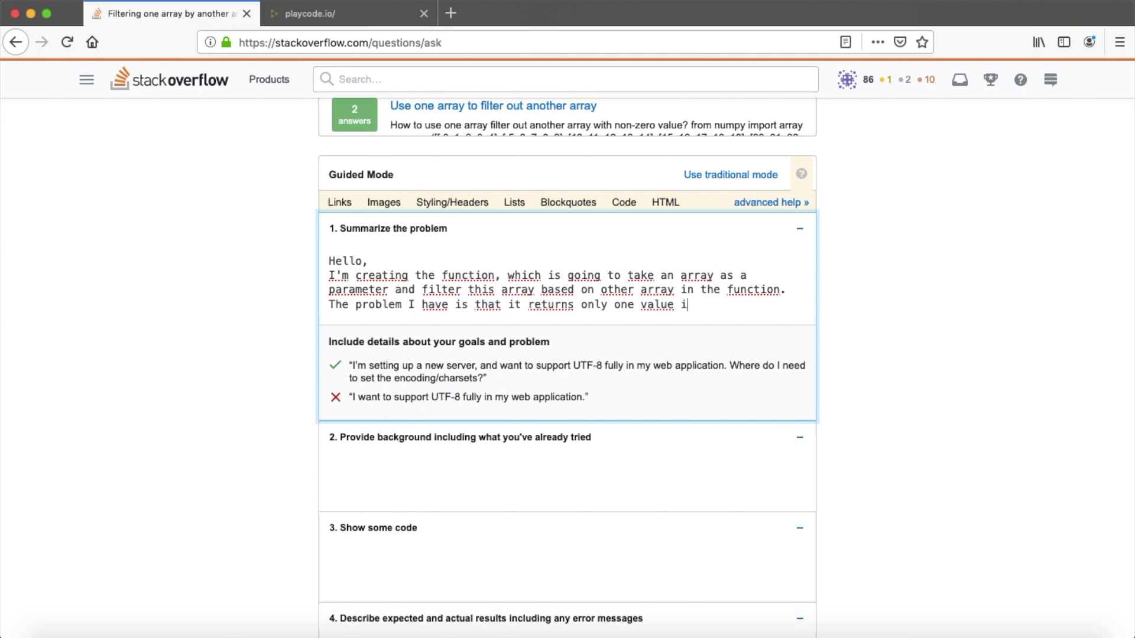
text(n the new array , but)
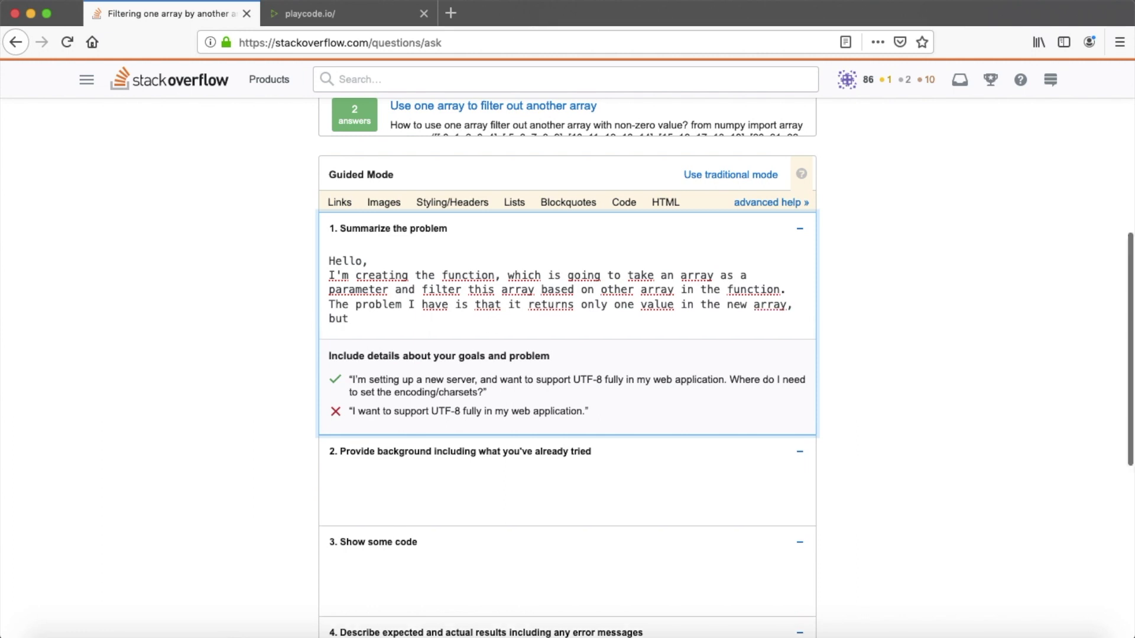
text( it sh)
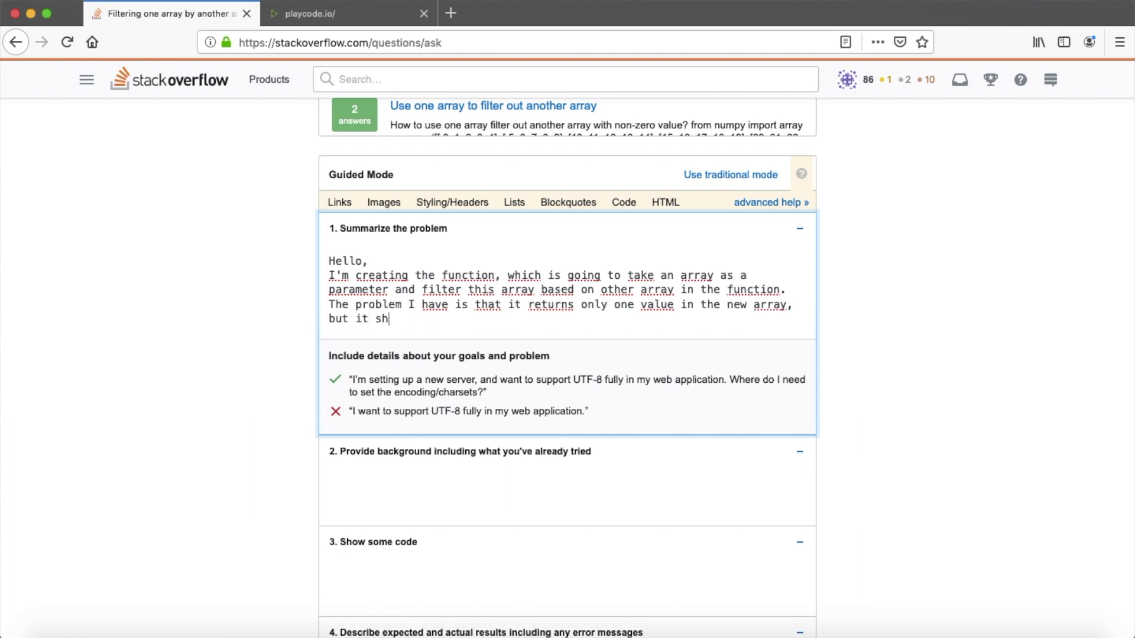
text(ould be much longer.)
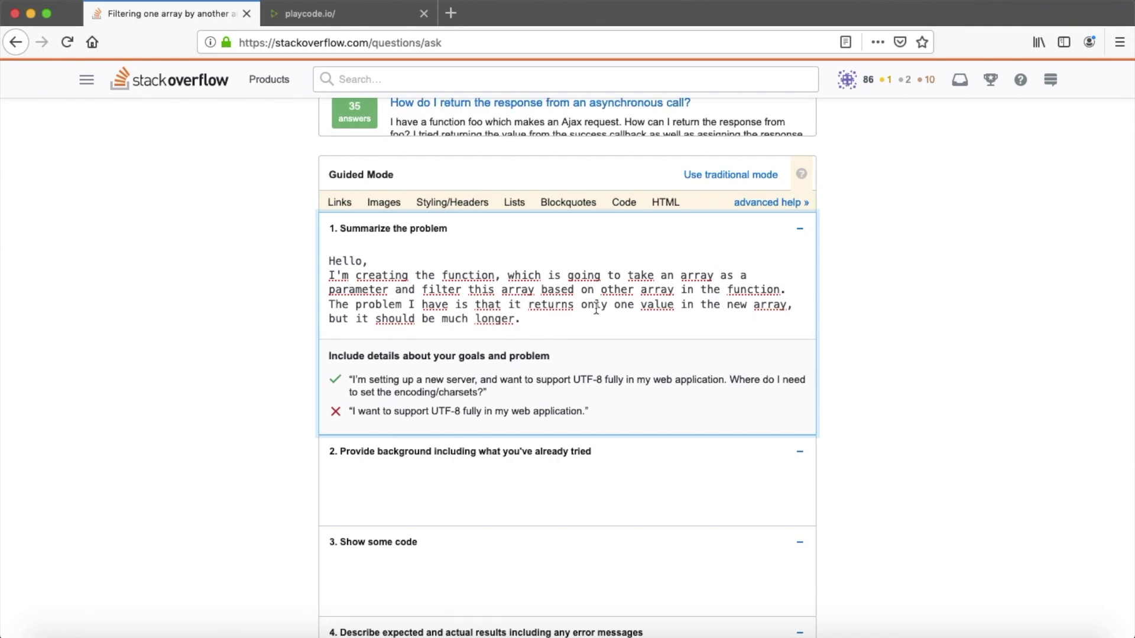
key(Return)
text(Here is )
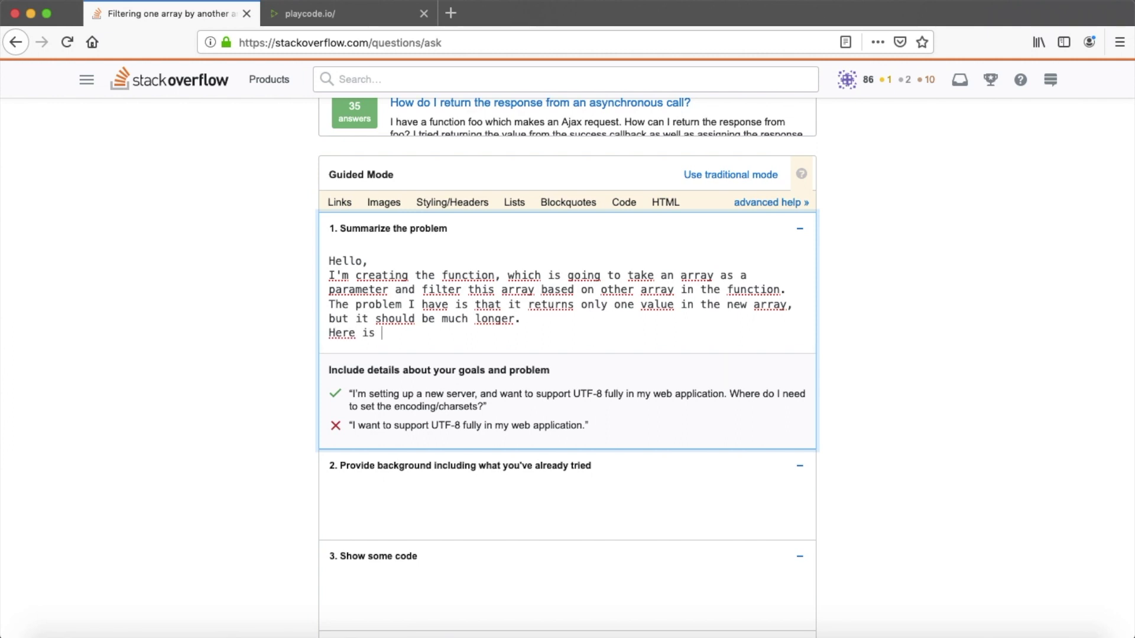
text(my code:)
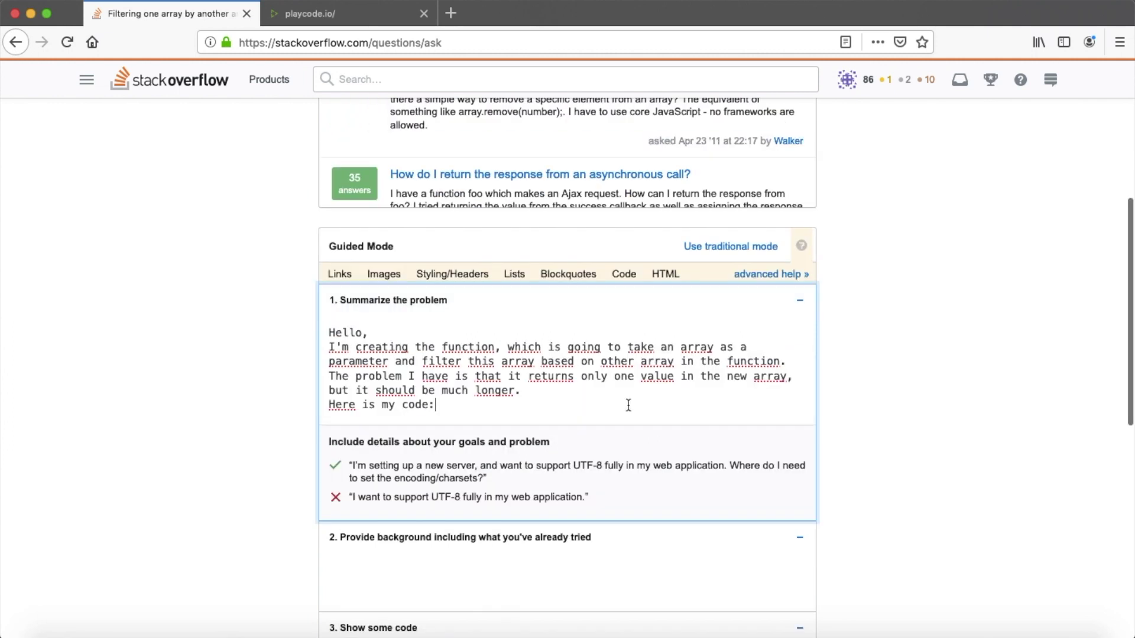
scroll(626, 403, down, 3)
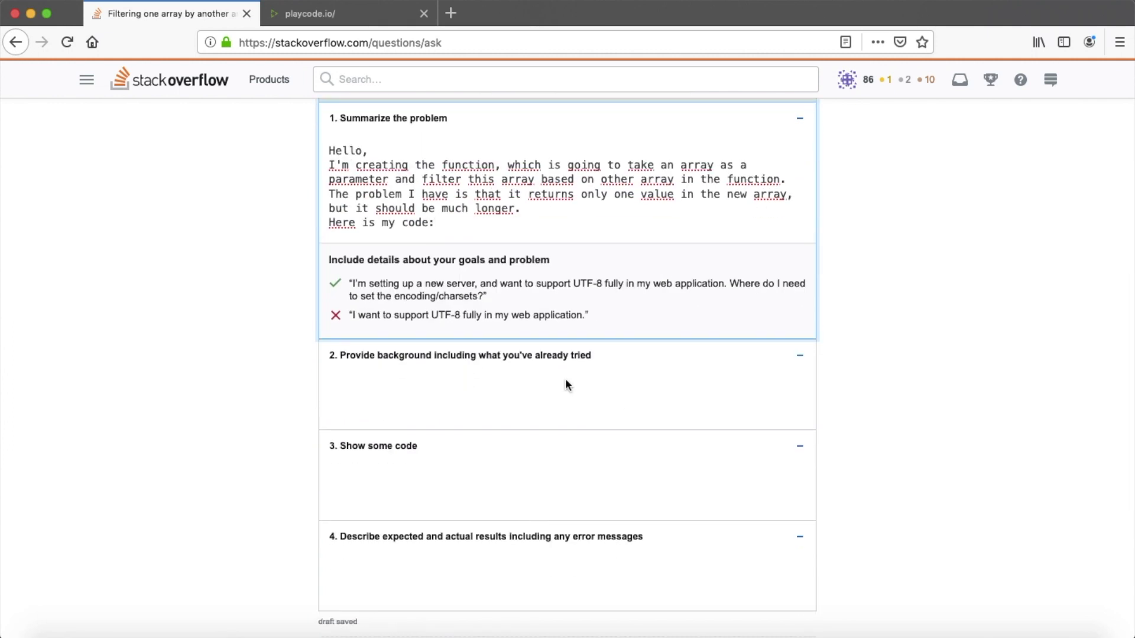
click(608, 399)
Step: Expand the code section and copy the whole filterFruits script from PlayCode
scroll(608, 398, down, 1)
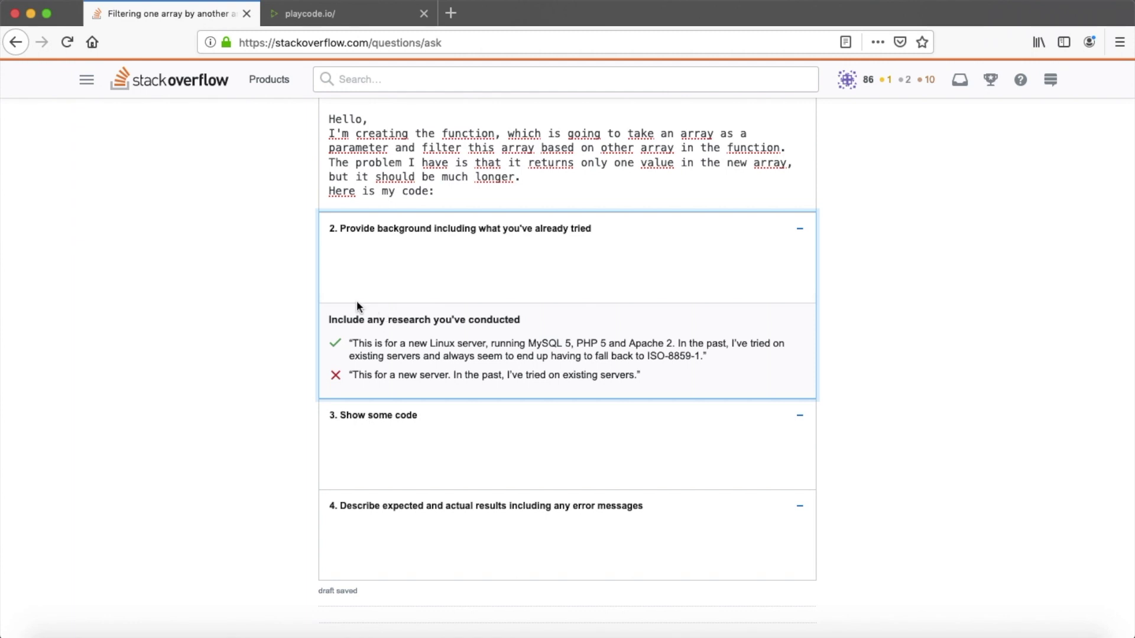
click(362, 447)
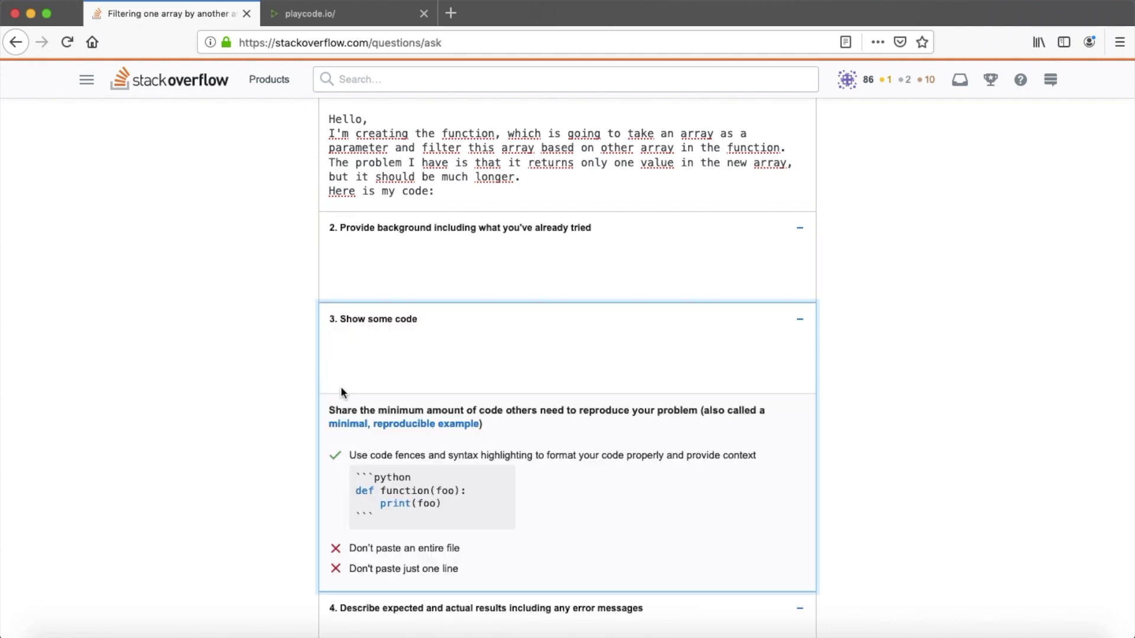
click(331, 12)
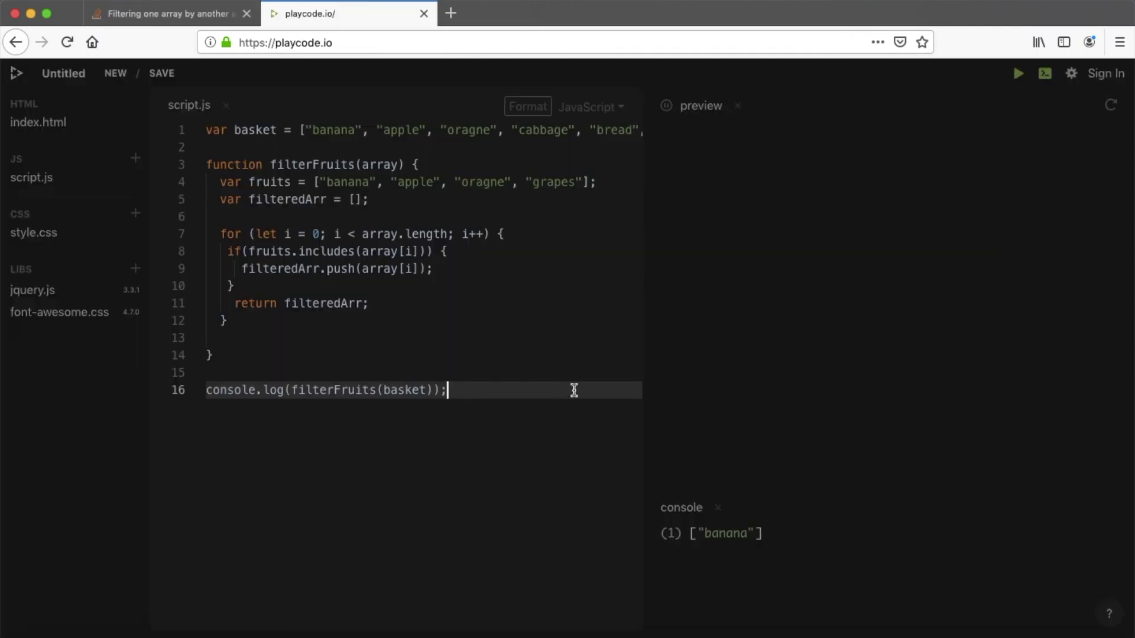
drag(575, 388, 208, 133)
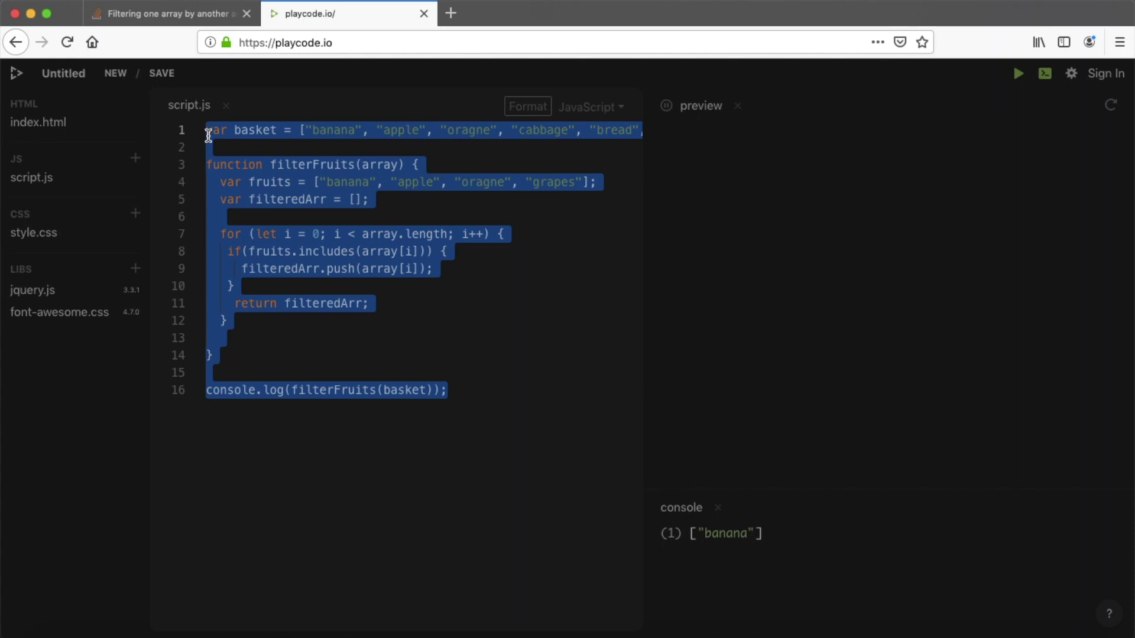
key(super+c)
click(171, 17)
Step: Paste the filterFruits script into the question's code section
key(super+v)
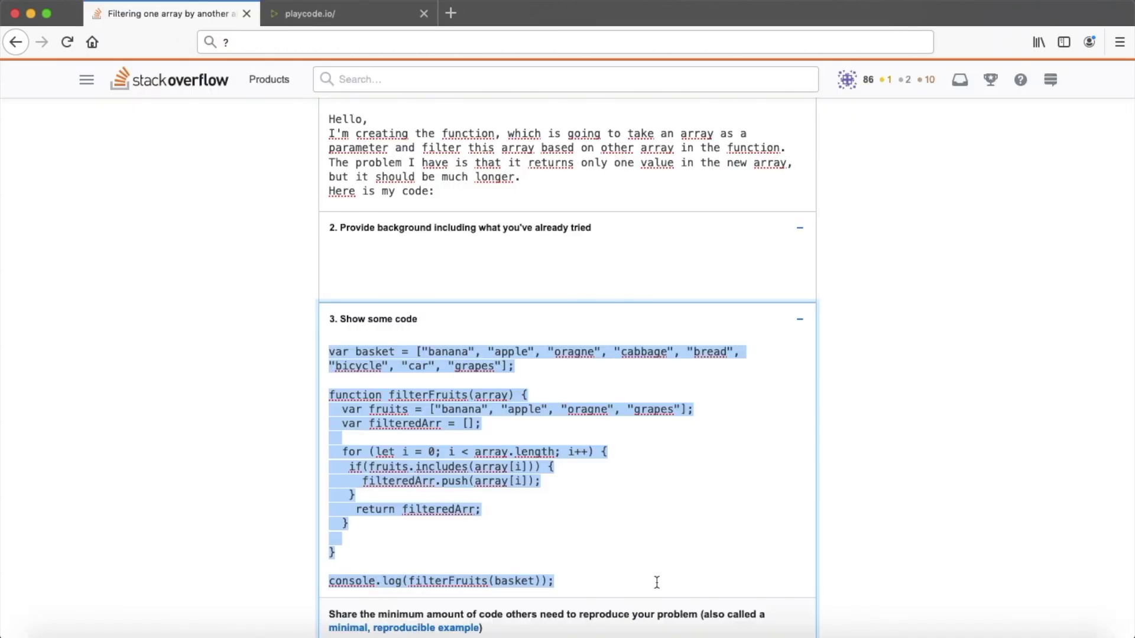
key(super+k)
key(Escape)
click(889, 547)
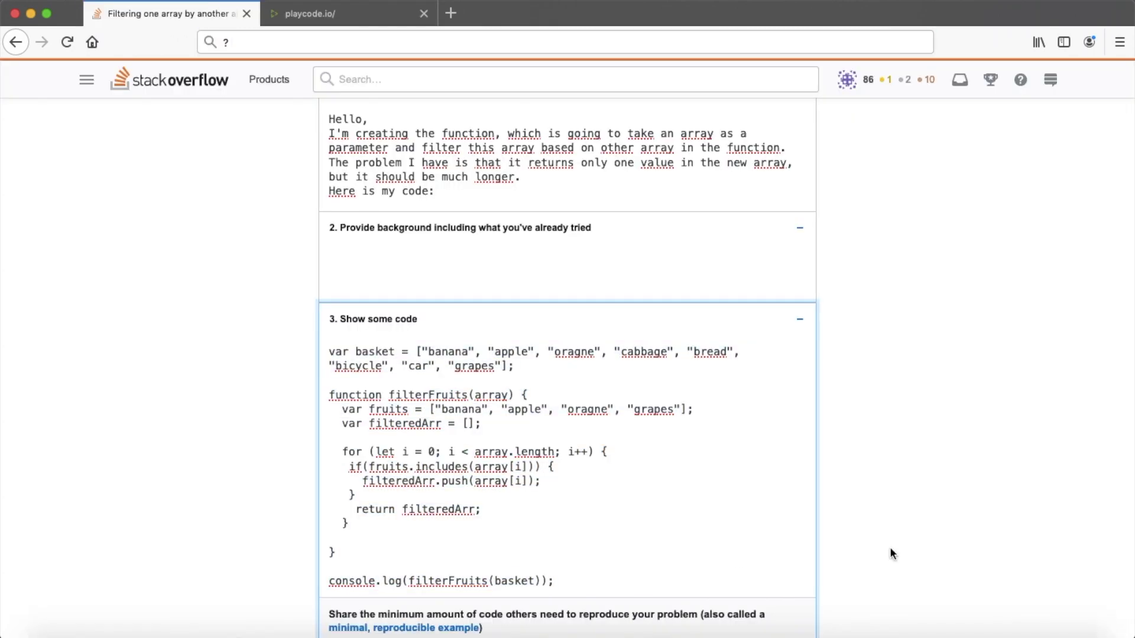
scroll(888, 547, down, 7)
Step: Write expected ["banana", "apple", "orange", "grape"] but got ["banana"], then 'Thank you in advance.'
click(598, 451)
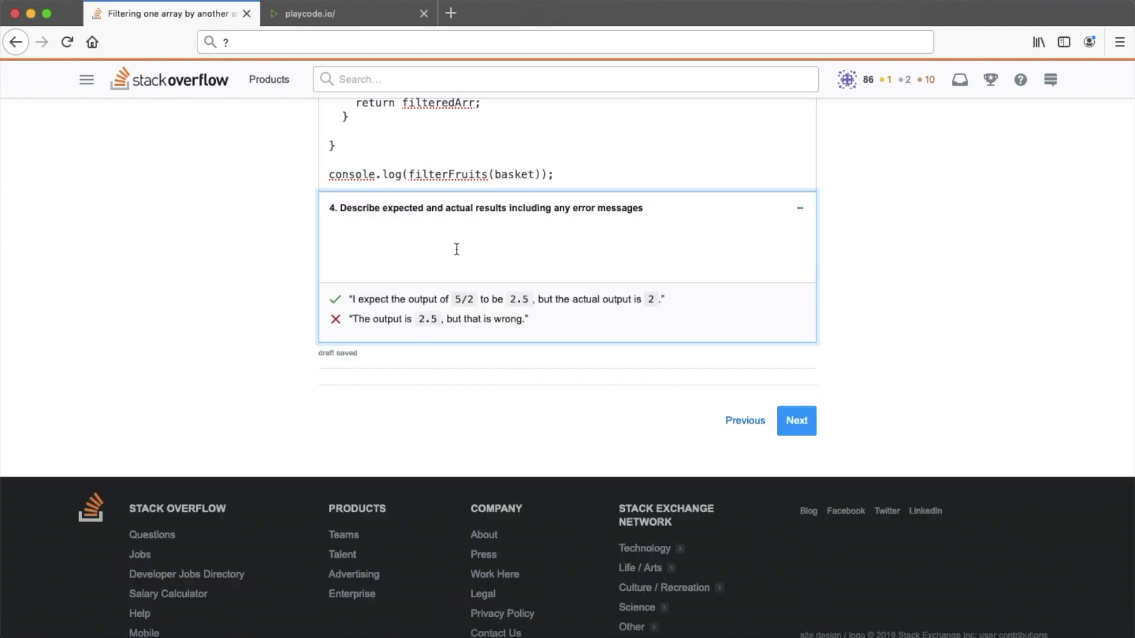
text(I exp)
text(ect it to be: ["banana".)
key(BackSpace)
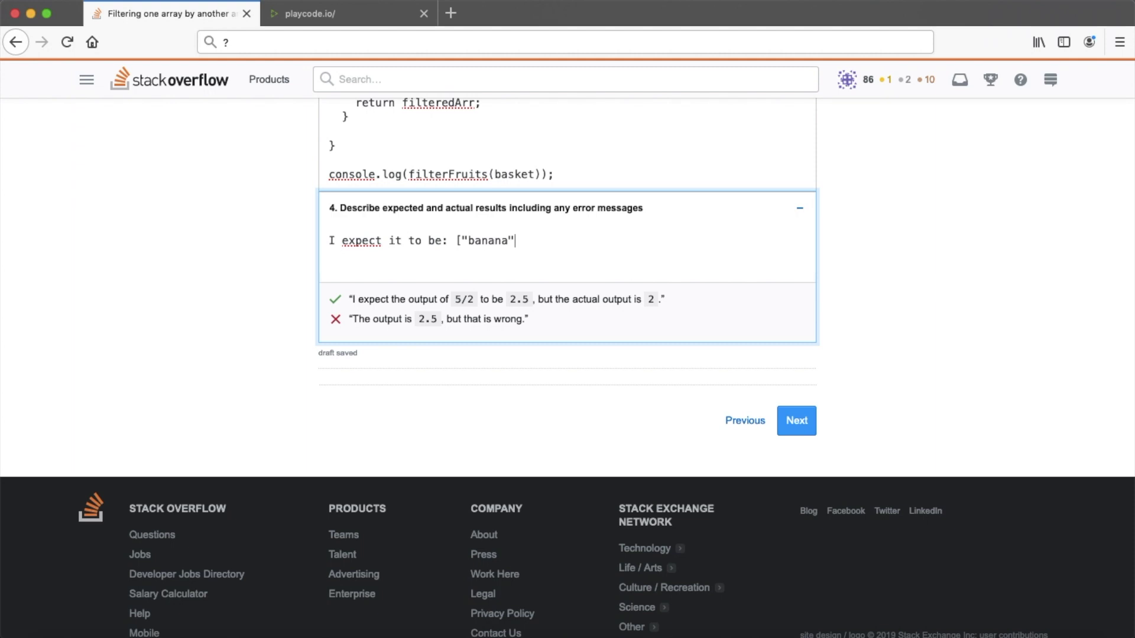
text(, "apple", "orange", )
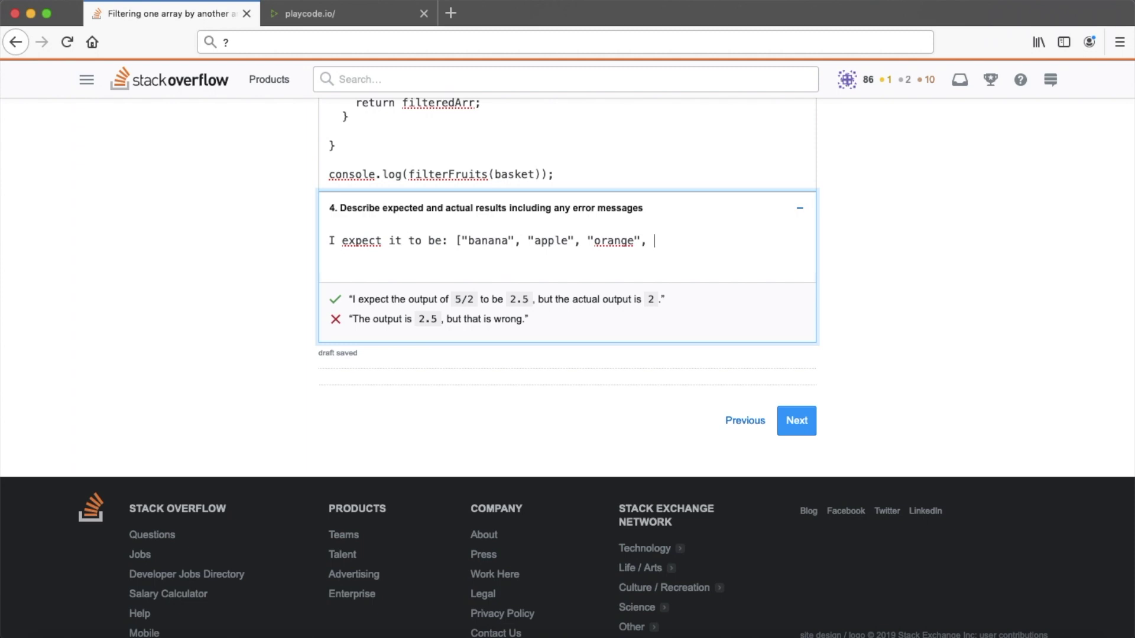
text("grape"])
text(; and)
key(BackSpace)
key(BackSpace)
key(BackSpace)
text(but I got)
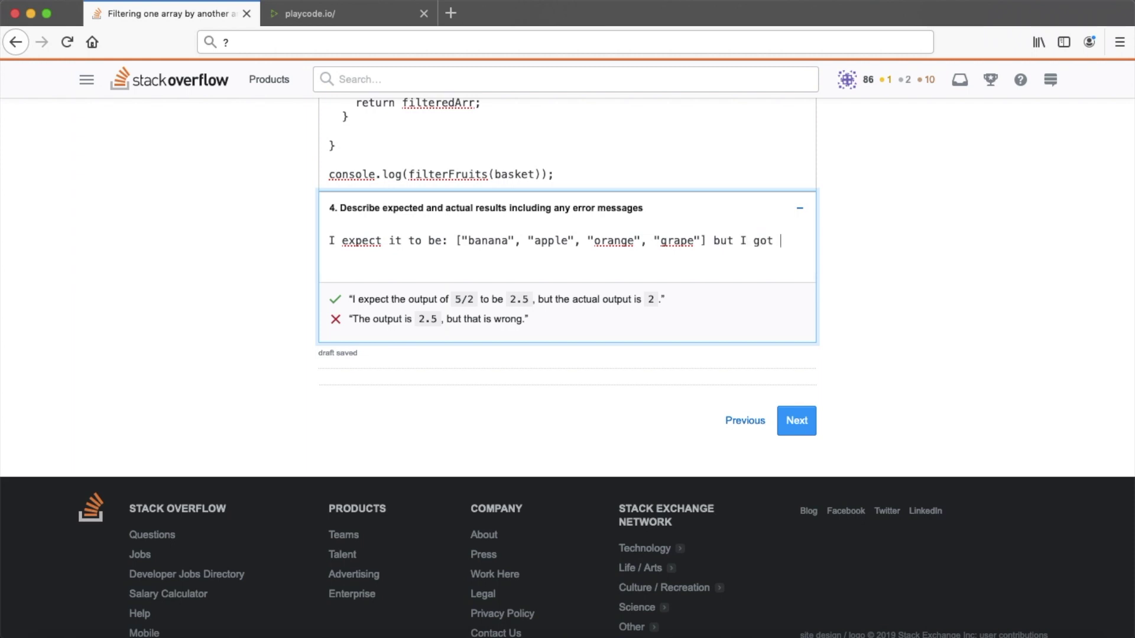
text( ["banana"].)
key(Return)
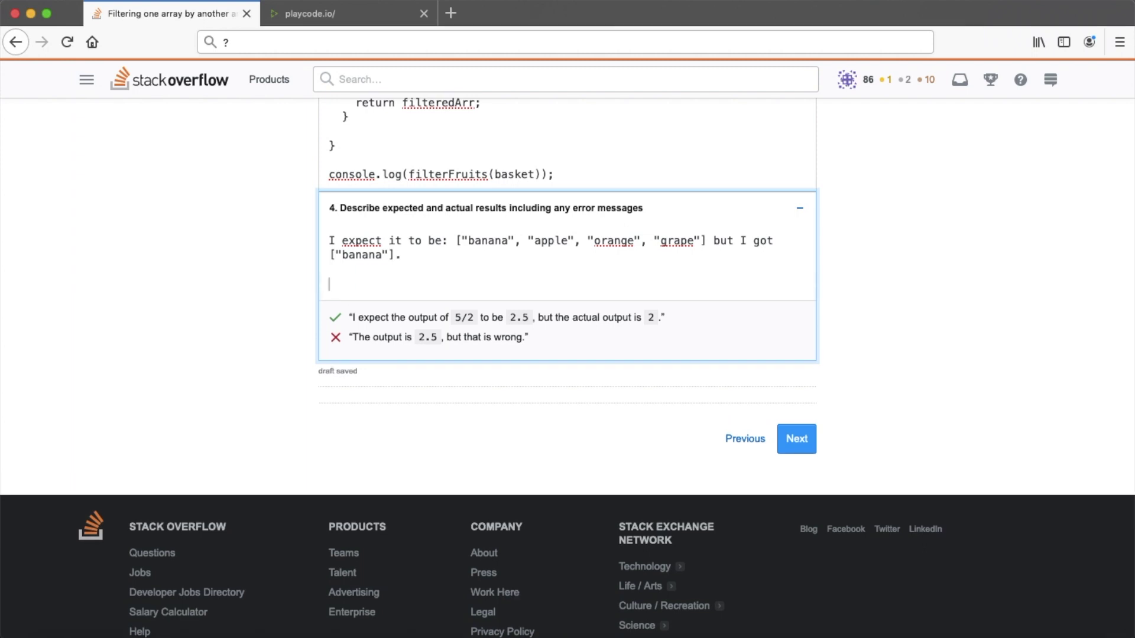
text(Thank you in advance.)
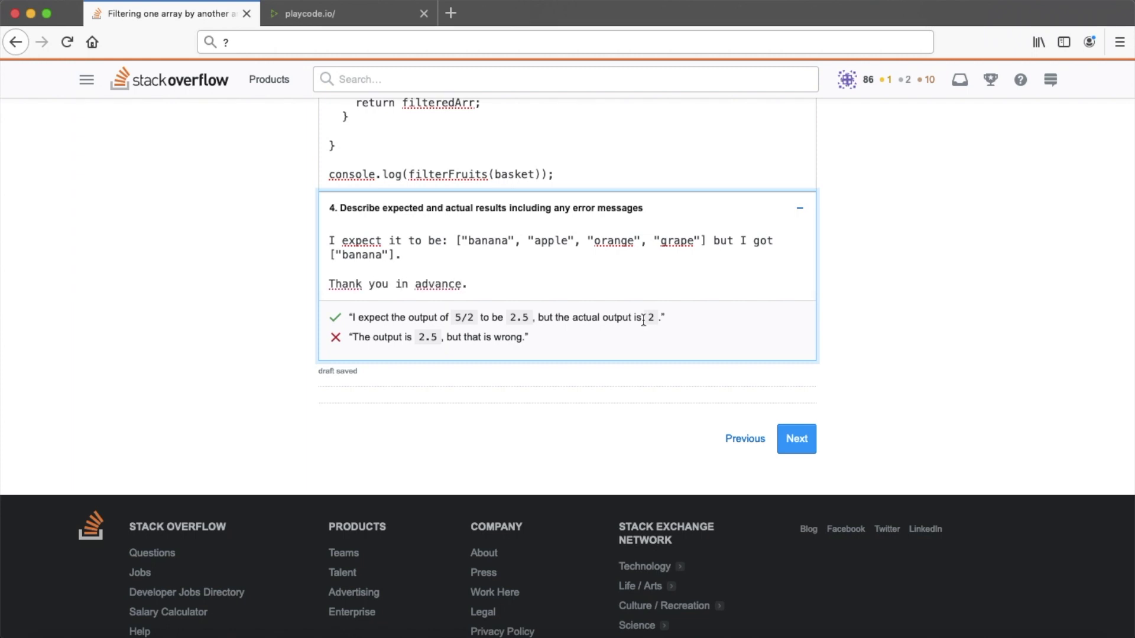
click(798, 438)
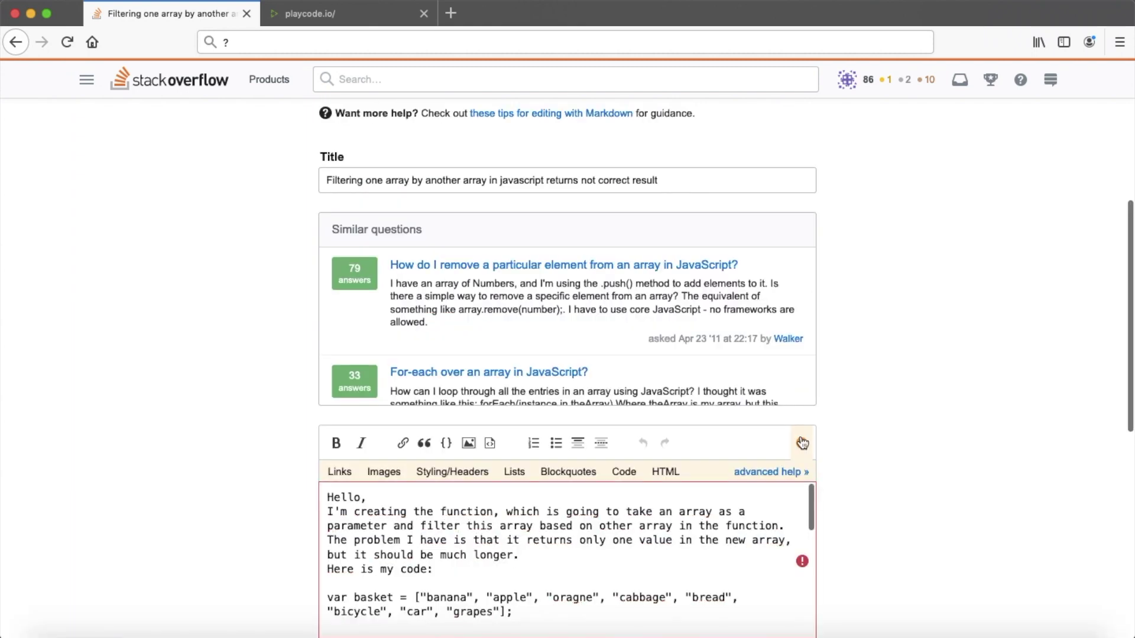
Step: Format the pasted script as a code block with the {} code sample button
scroll(802, 443, down, 5)
scroll(576, 271, down, 2)
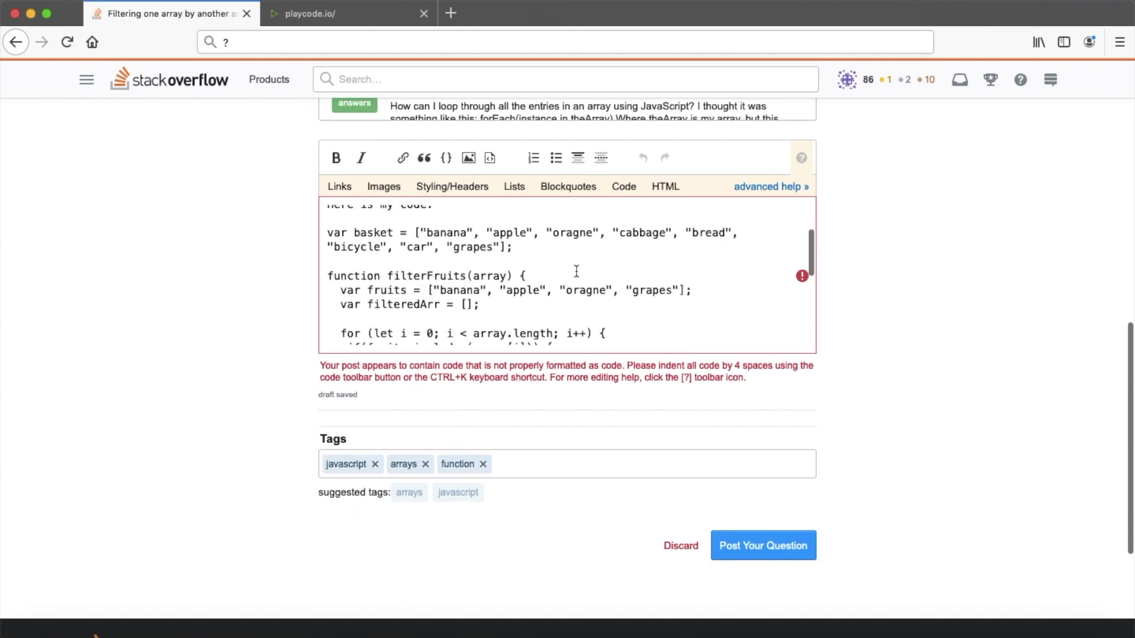
scroll(576, 272, up, 2)
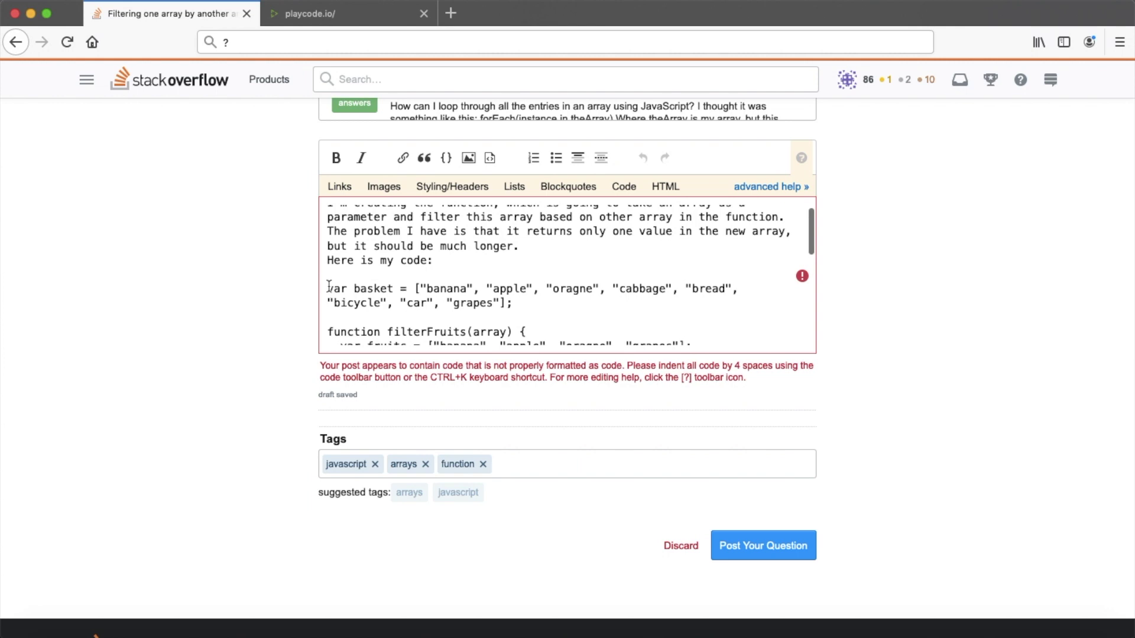
drag(329, 286, 556, 339)
scroll(513, 288, down, 5)
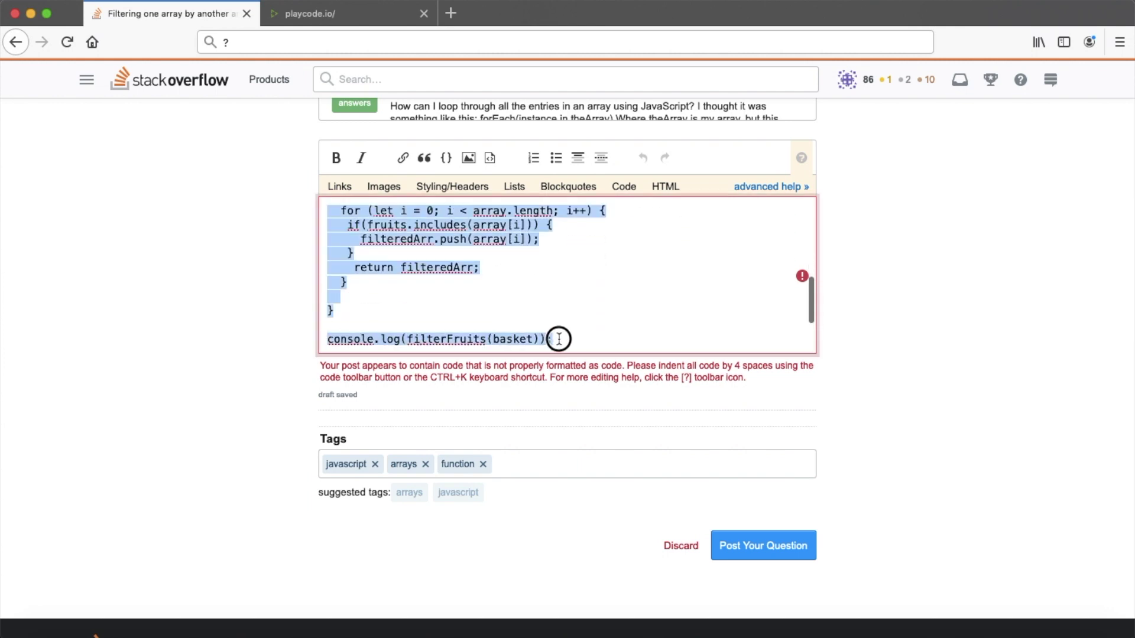
click(454, 167)
Step: Check the code block in the preview and post the question
scroll(193, 450, down, 6)
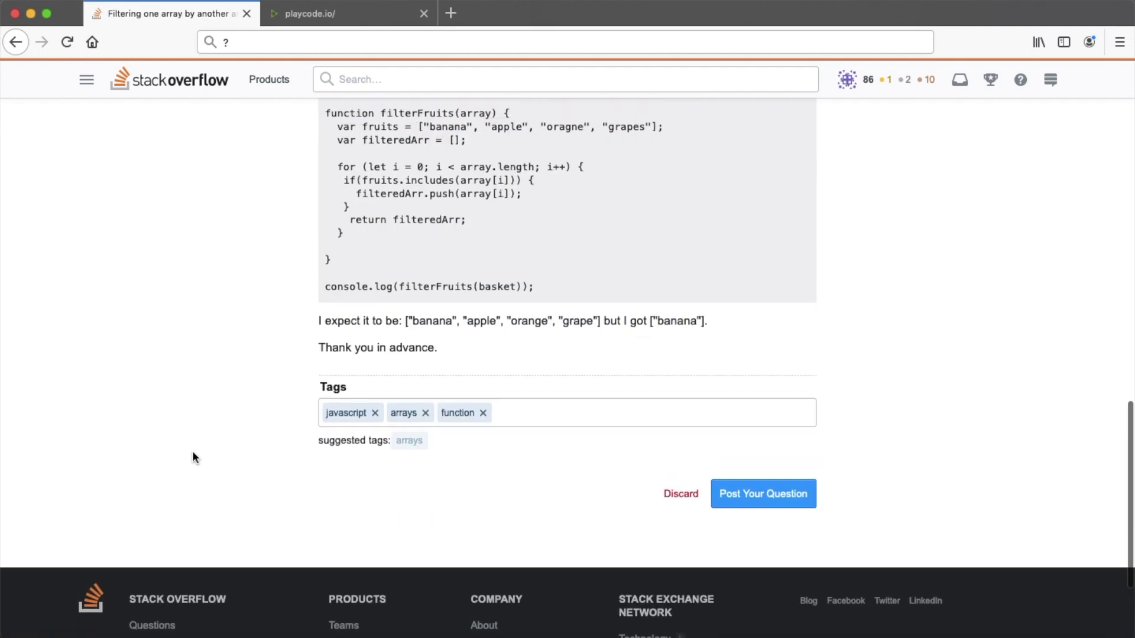
scroll(193, 458, up, 4)
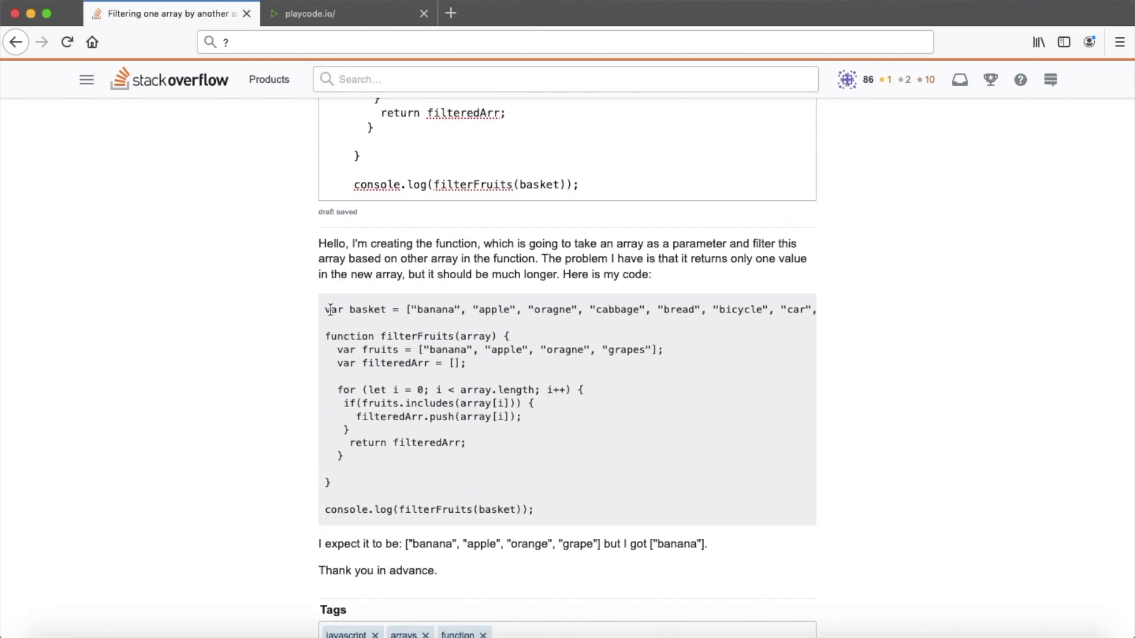
drag(327, 309, 648, 515)
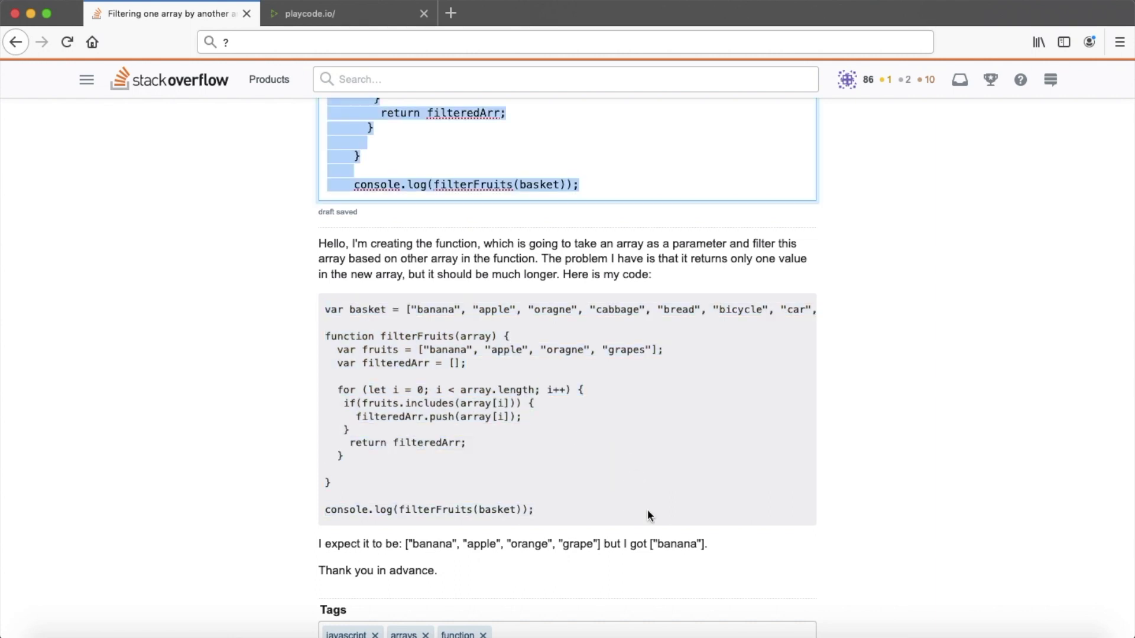
scroll(648, 514, down, 3)
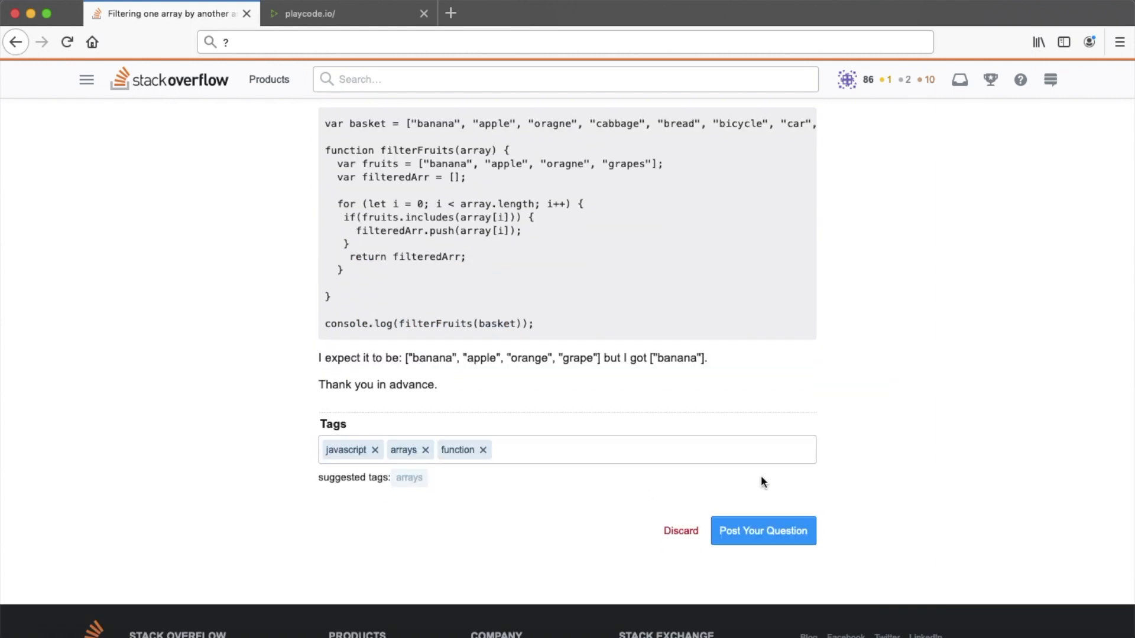
click(769, 538)
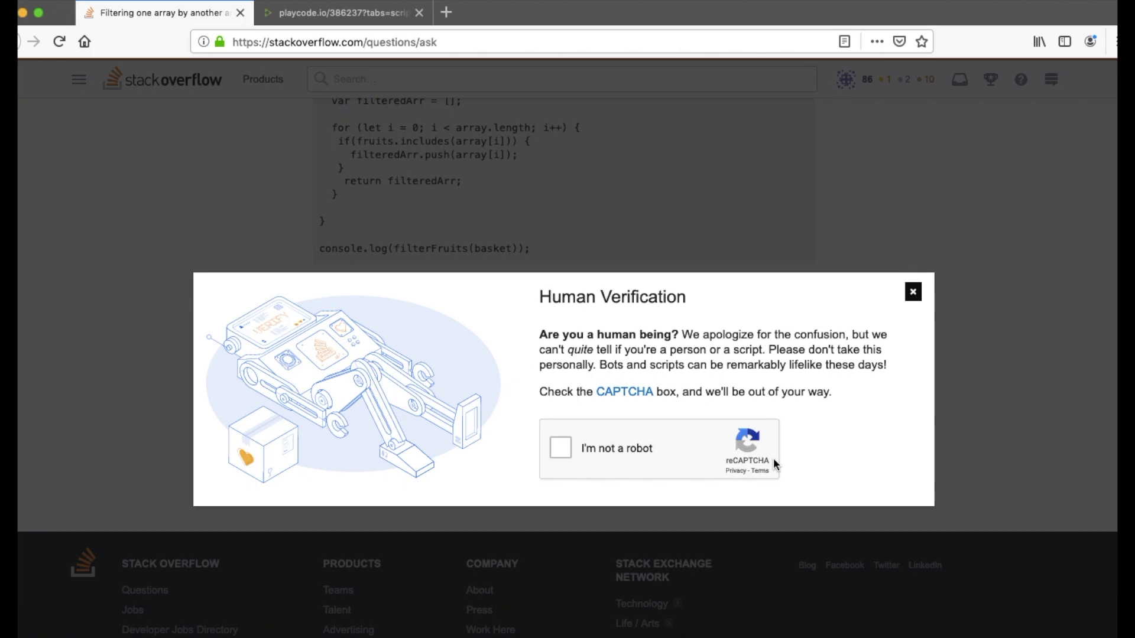
Step: Tick the 'I'm not a robot' reCAPTCHA check to publish the question
click(559, 446)
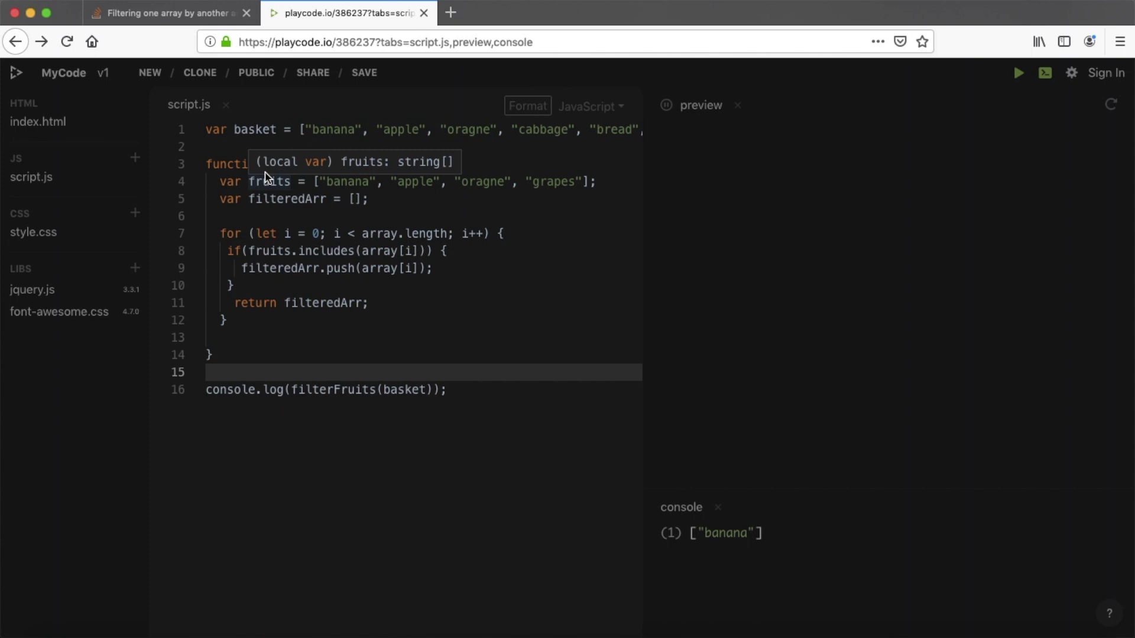
Step: Open the PlayCode project's Share page listing its Source and Public URLs
click(313, 73)
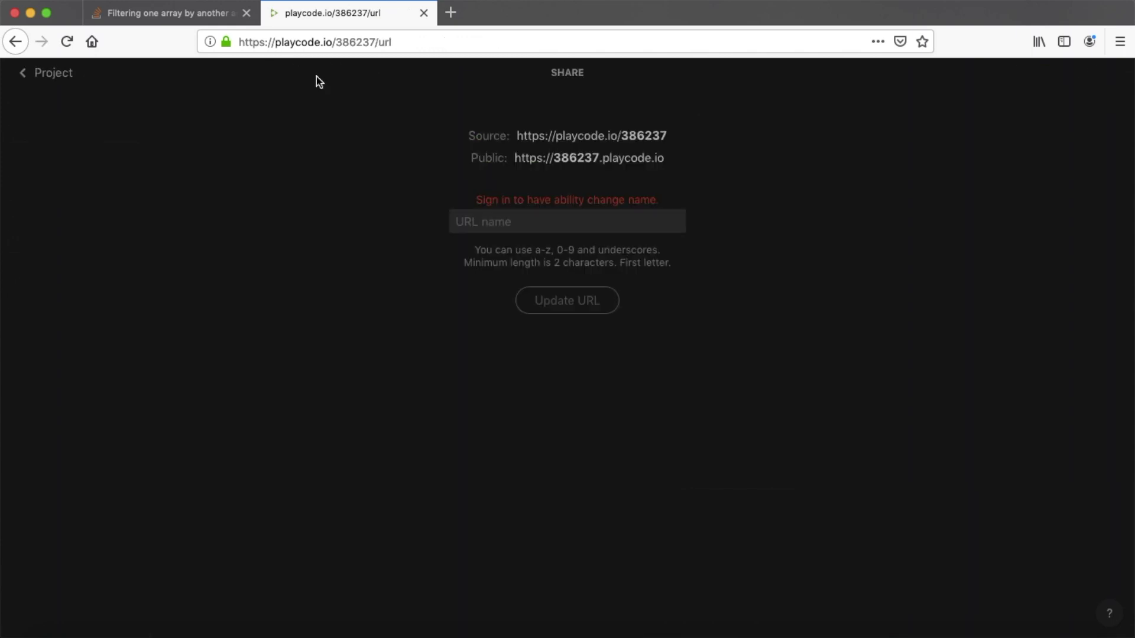